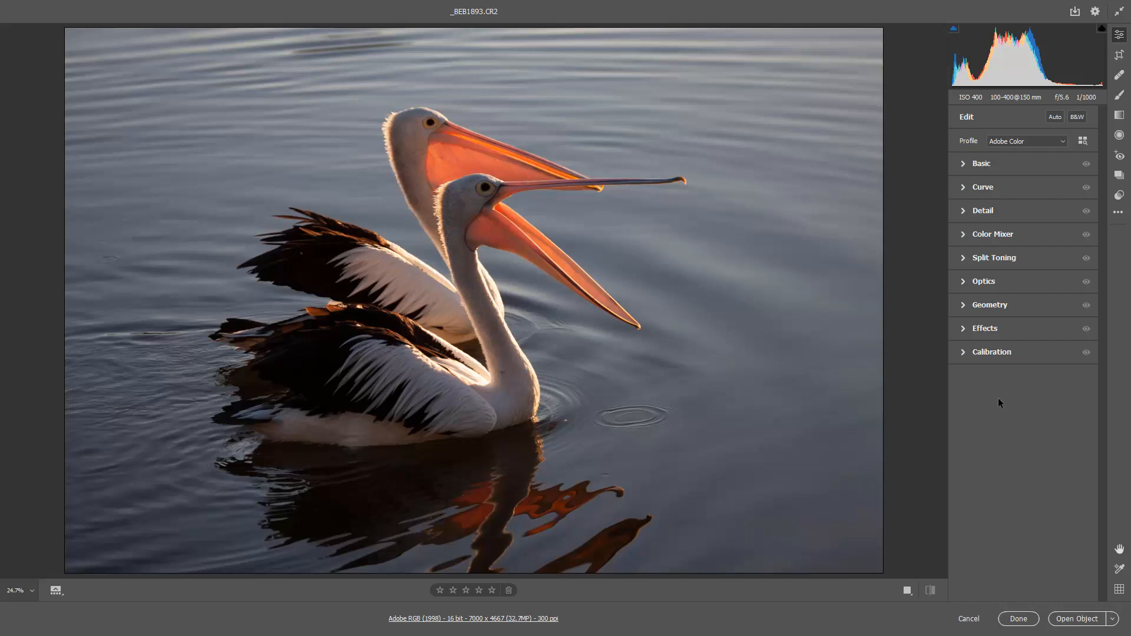
Enable chromatic aberration removal and profile corrections in the Optics settings
left_click(1024, 379)
left_click(961, 281)
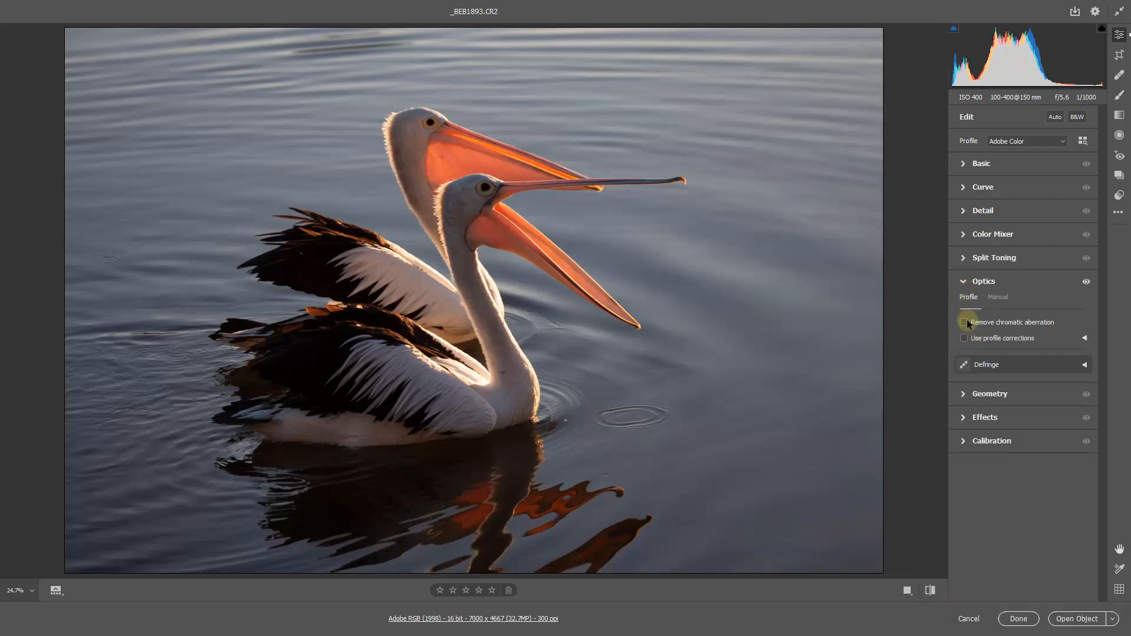
left_click(964, 322)
left_click(963, 339)
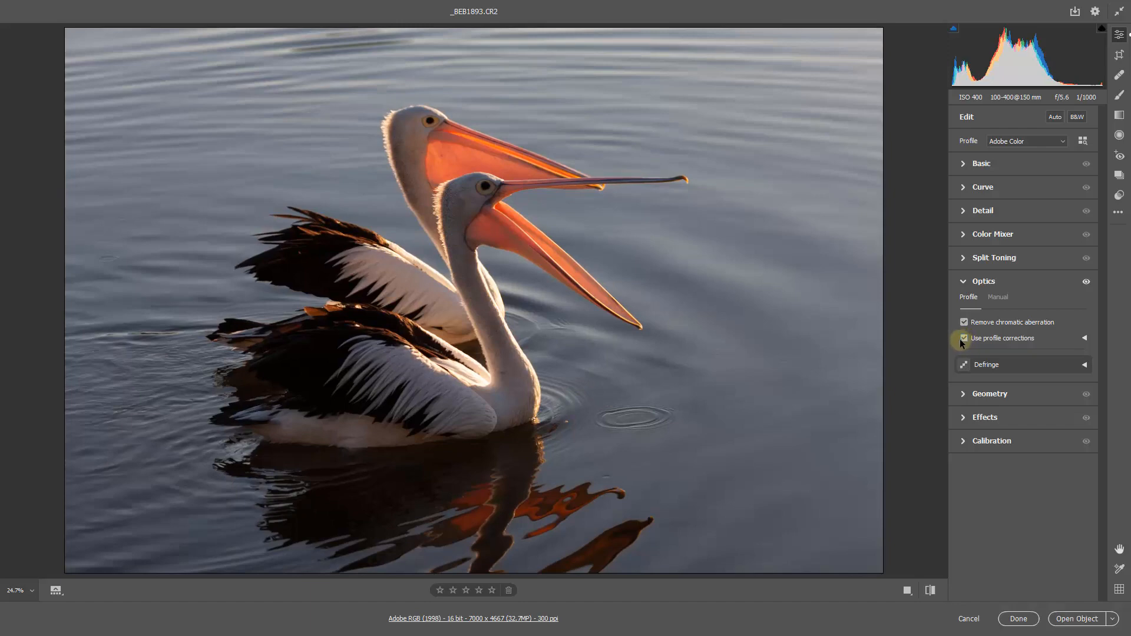
Set the photo's exposure to +0.40 and its highlights to -27
left_click(963, 163)
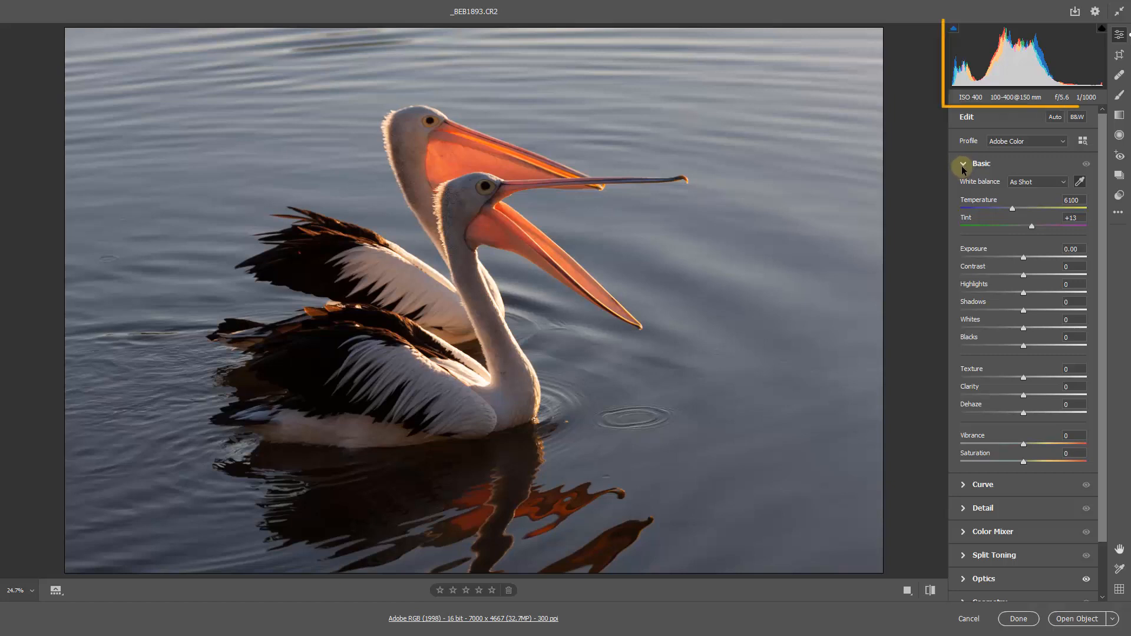
left_click(1024, 258)
left_click_drag(1023, 258, 1027, 256)
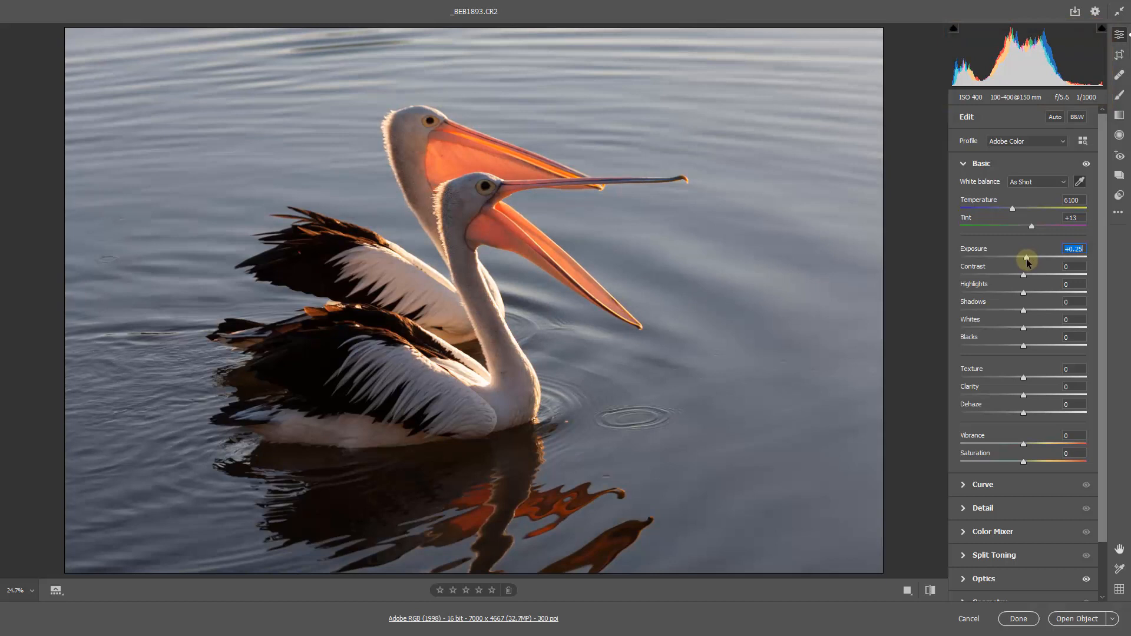
left_click(1005, 293)
left_click_drag(1007, 292, 1009, 293)
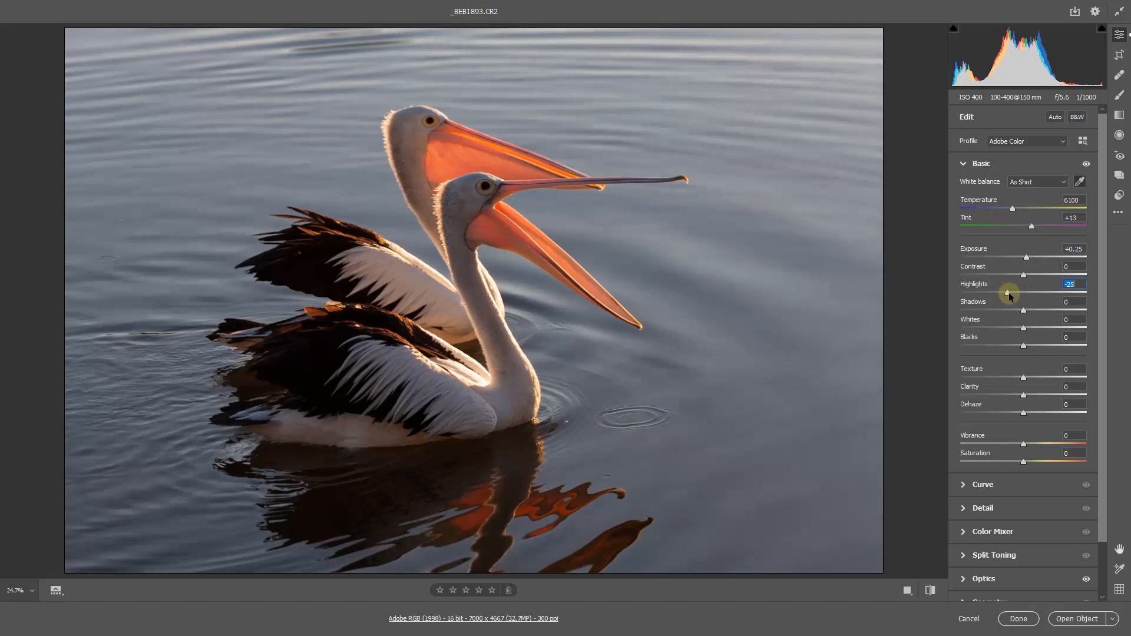
left_click(1027, 258)
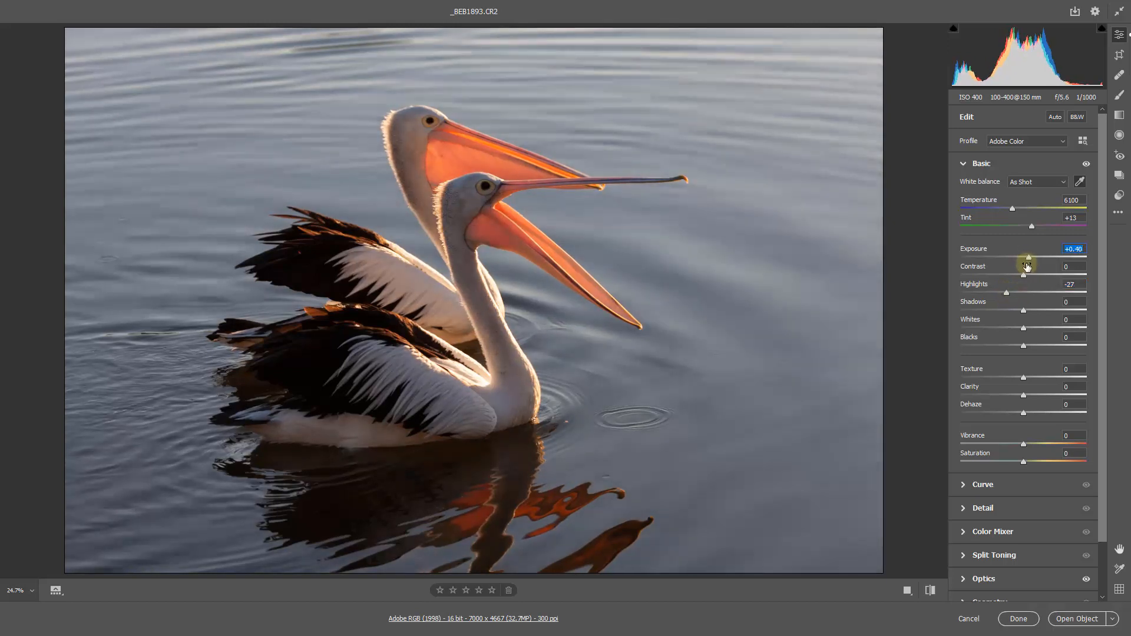
Set the photo's clarity to +22 and its vibrance to +39, and close the Basic adjustments
left_click(1037, 394)
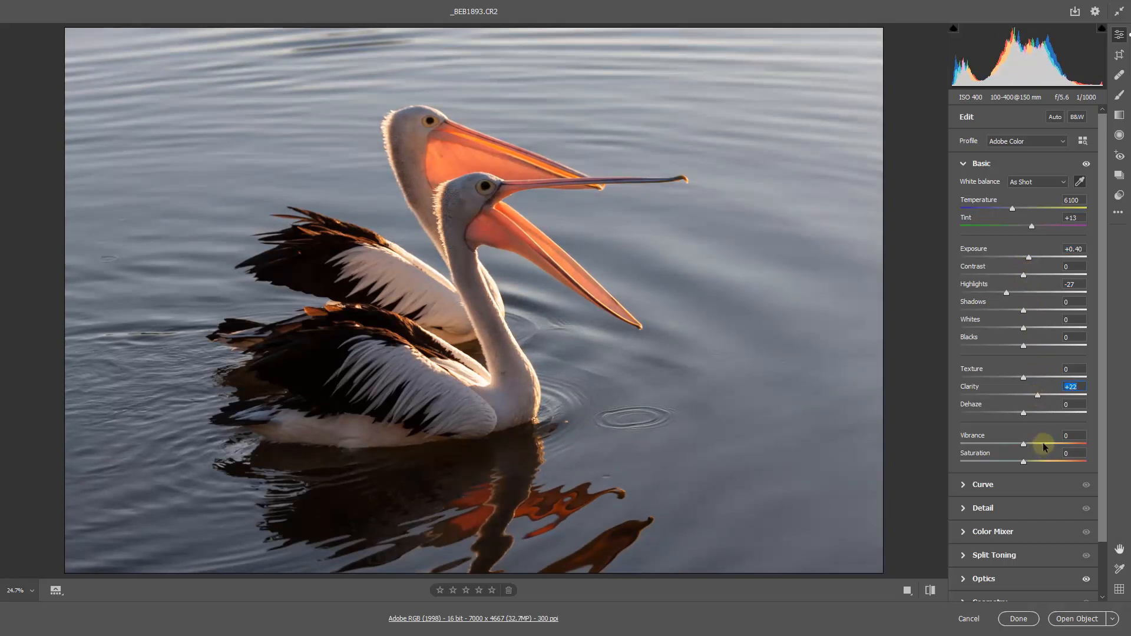
left_click_drag(1042, 443, 1047, 443)
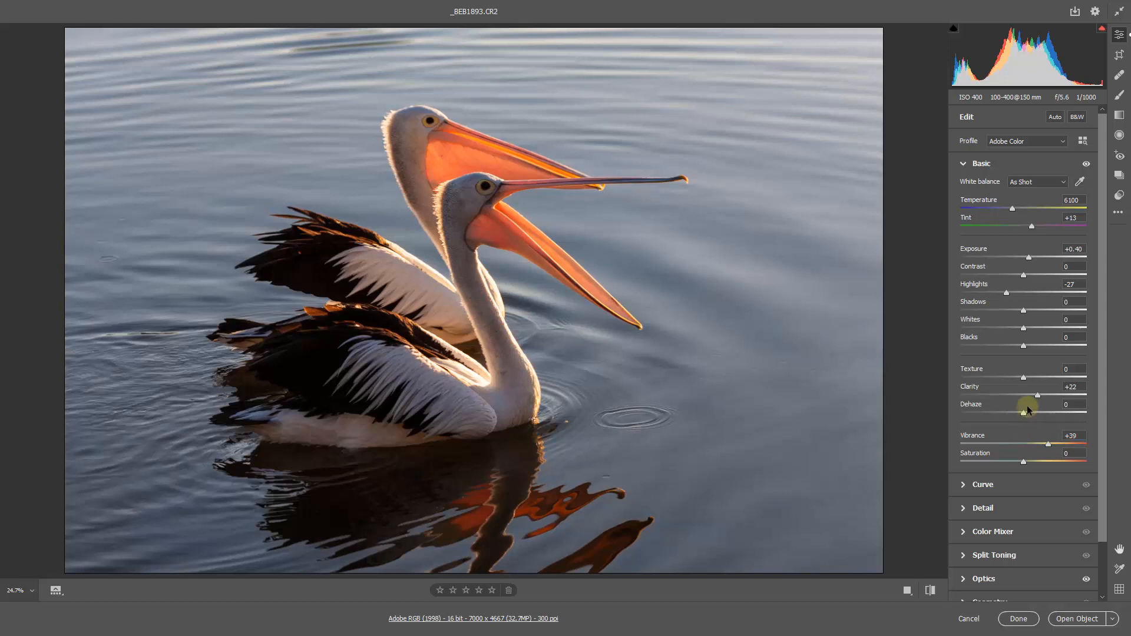
left_click(963, 165)
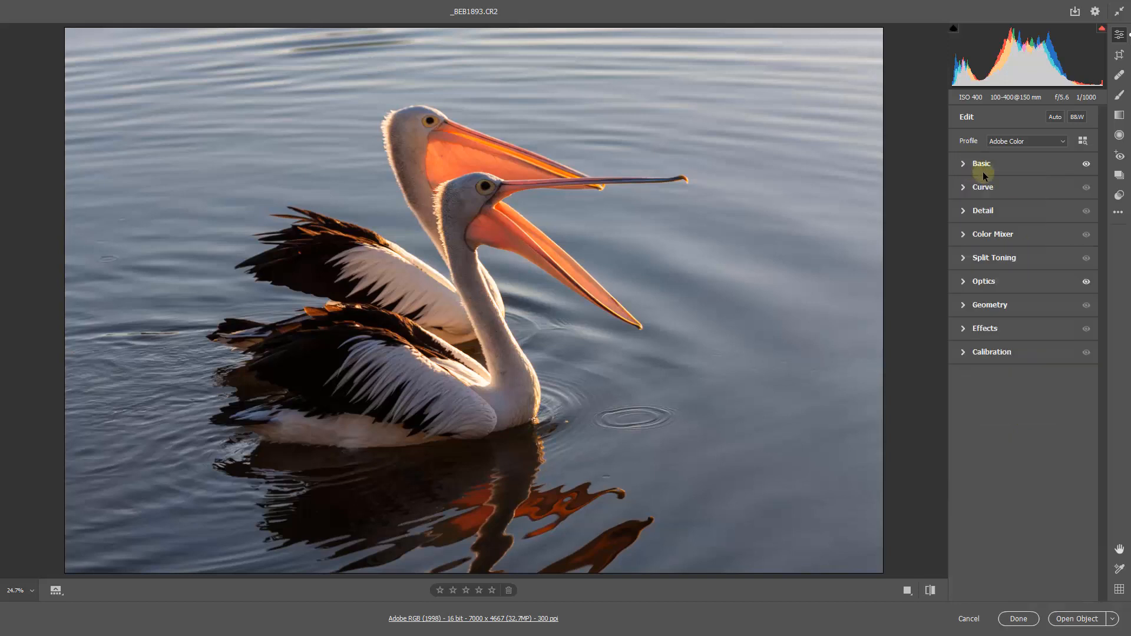
Start an adjustment brush mask with a short stroke on the water and show a magenta overlay over the unaffected areas
left_click(1119, 96)
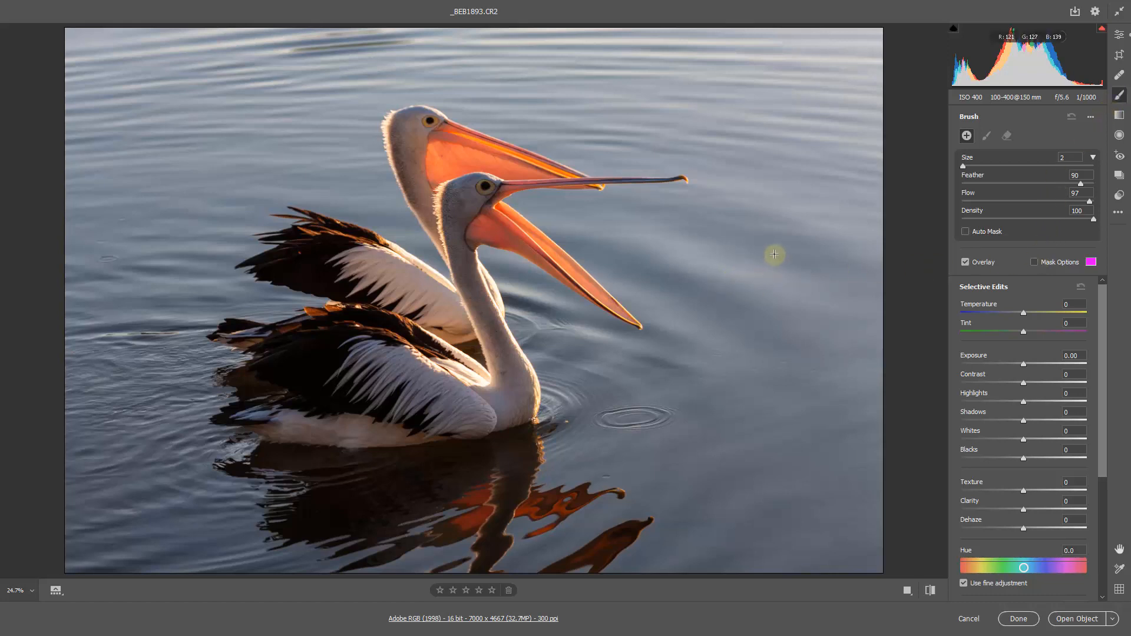
left_click_drag(776, 254, 809, 294)
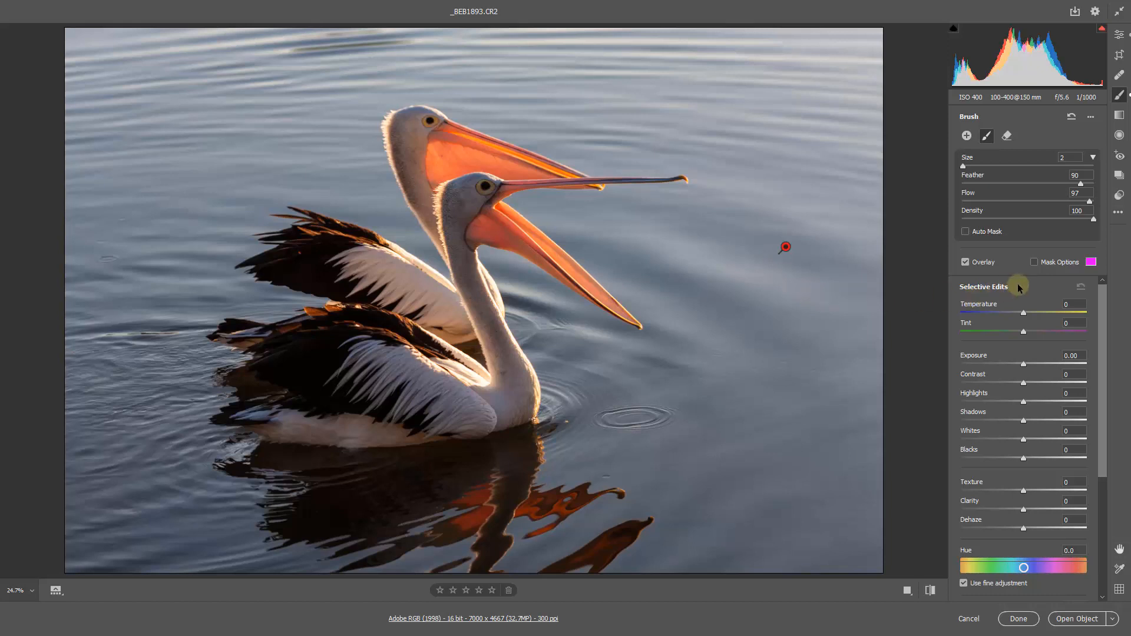
left_click(1035, 263)
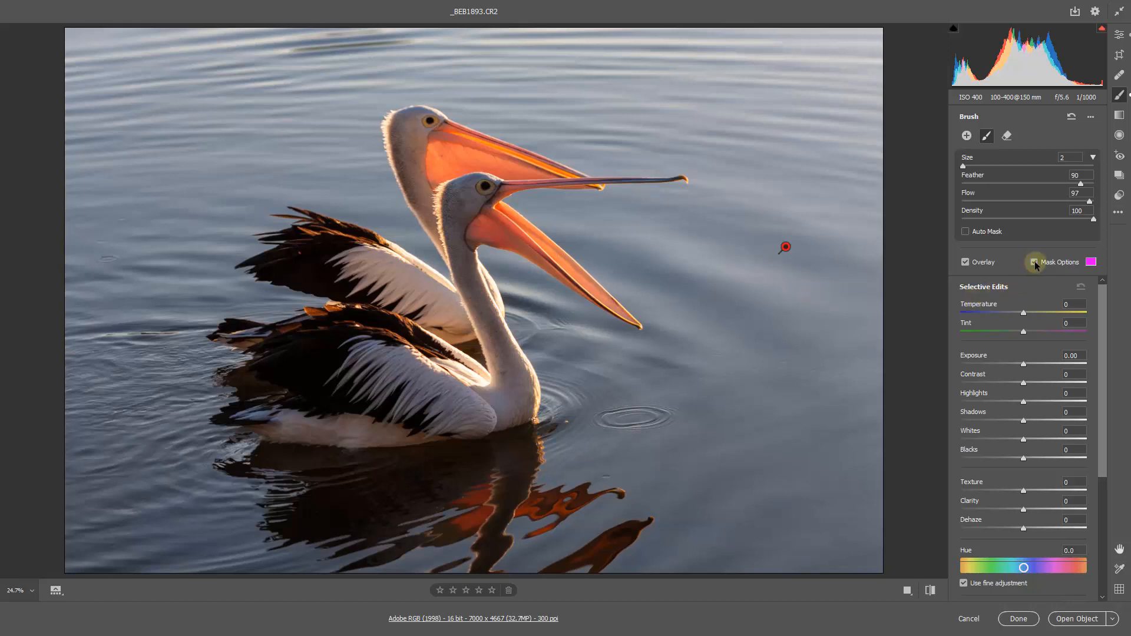
left_click(1091, 263)
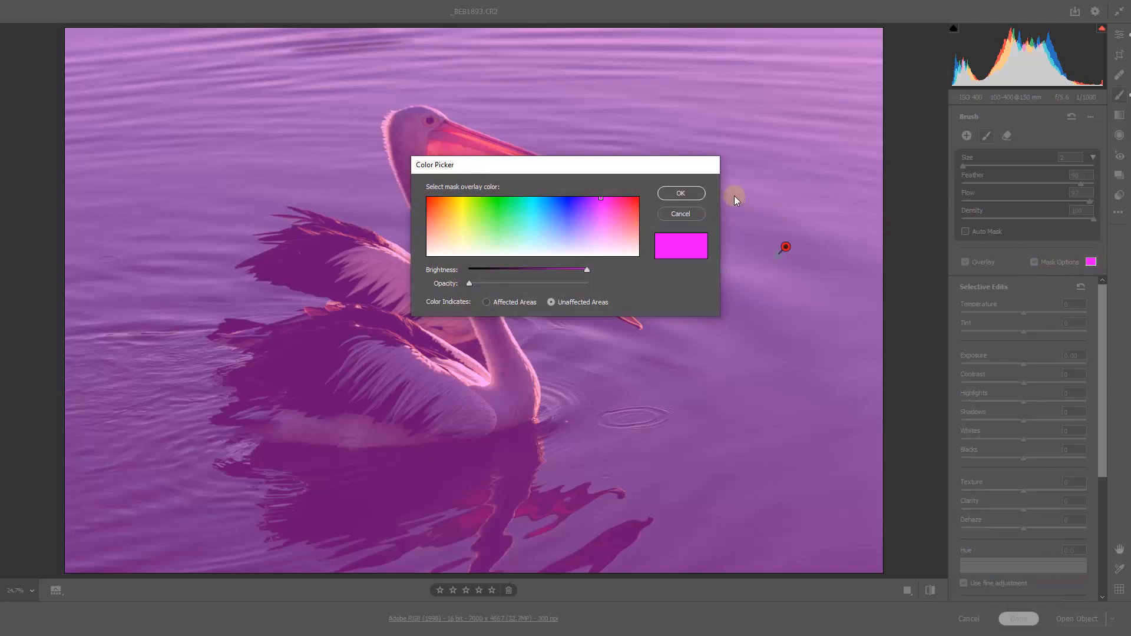
left_click(680, 194)
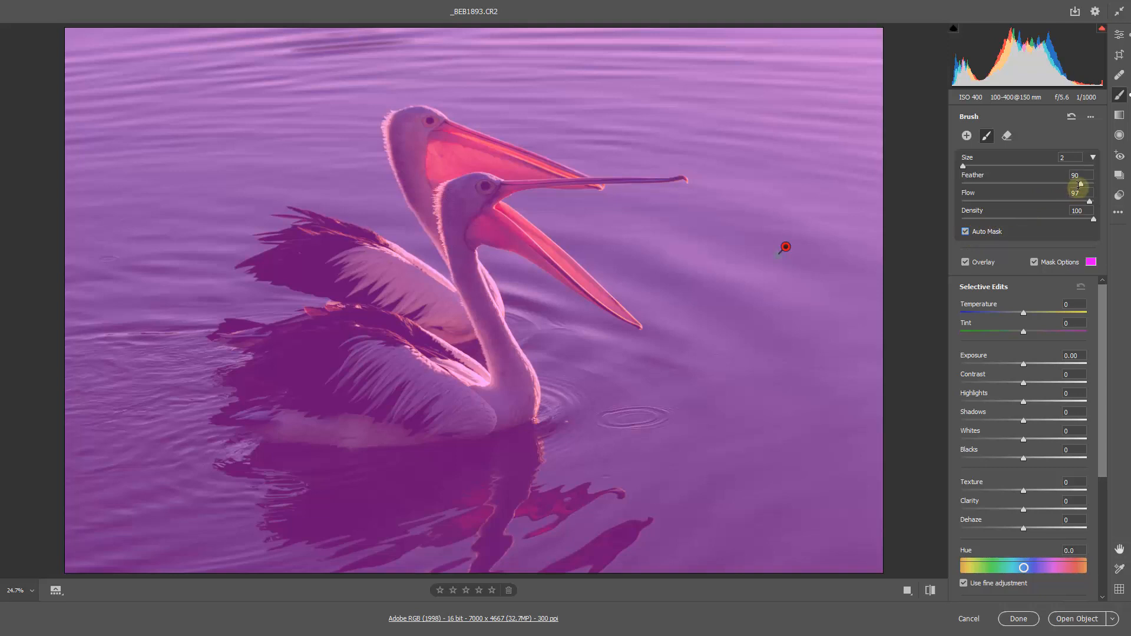
Configure the brush with Auto Mask on, a feather of 50 and a size of 4
left_click_drag(1080, 185, 1026, 185)
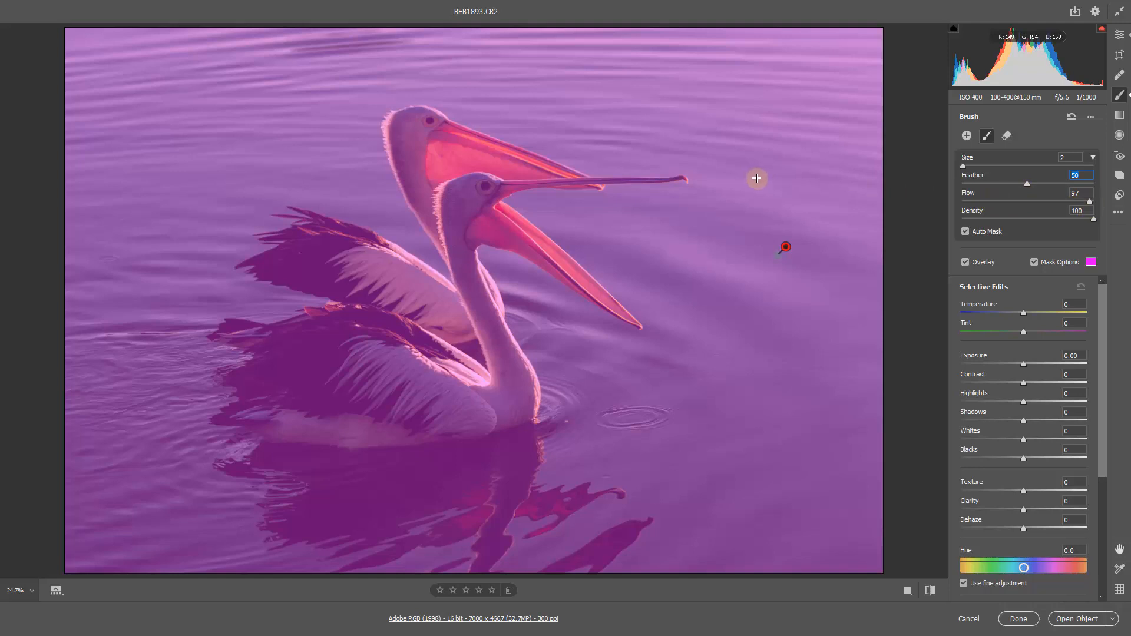
key("bracketright")
key("bracketright")
key("bracketright")
key("bracketright")
key("bracketright")
key("bracketright")
key("bracketright")
key("bracketleft")
key("bracketleft")
key("bracketleft")
key("bracketleft")
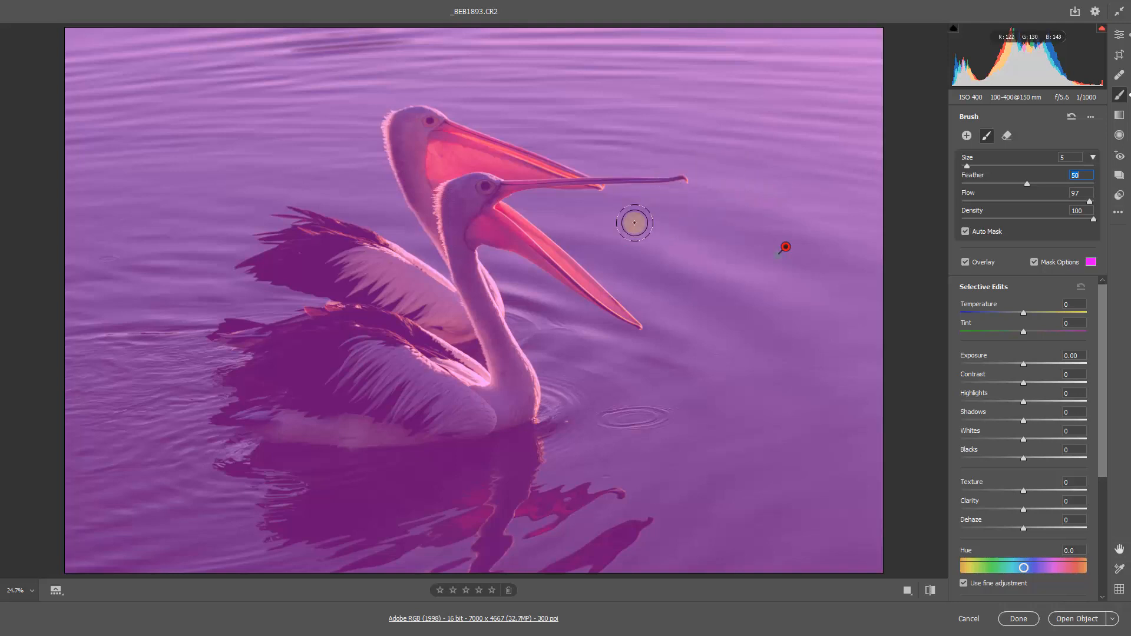
key("bracketleft")
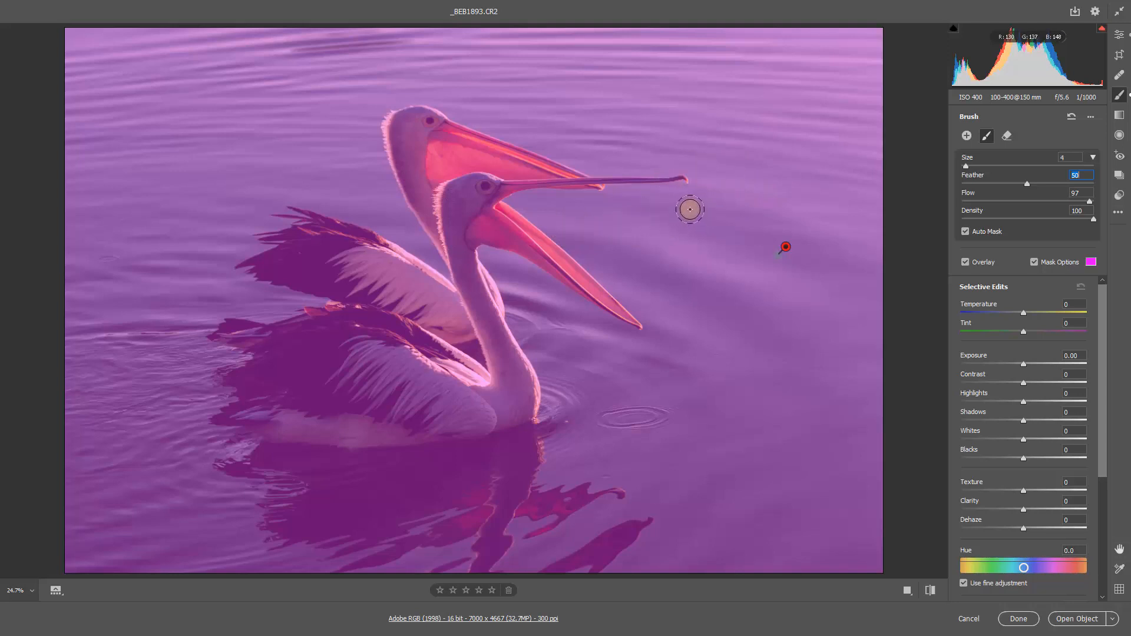
Paint the water along the pelicans' beaks, heads, backs and tail feathers into the mask, undoing and repainting the stroke that spills onto the feathers
mouse_move(692, 189)
left_mouse_down()
mouse_move(511, 202)
mouse_move(621, 278)
mouse_move(665, 332)
mouse_move(613, 265)
mouse_move(655, 330)
mouse_move(648, 340)
mouse_move(479, 255)
mouse_move(555, 409)
left_mouse_up()
mouse_move(564, 394)
left_mouse_down()
mouse_move(532, 294)
mouse_move(589, 380)
mouse_move(558, 314)
mouse_move(633, 382)
left_mouse_up()
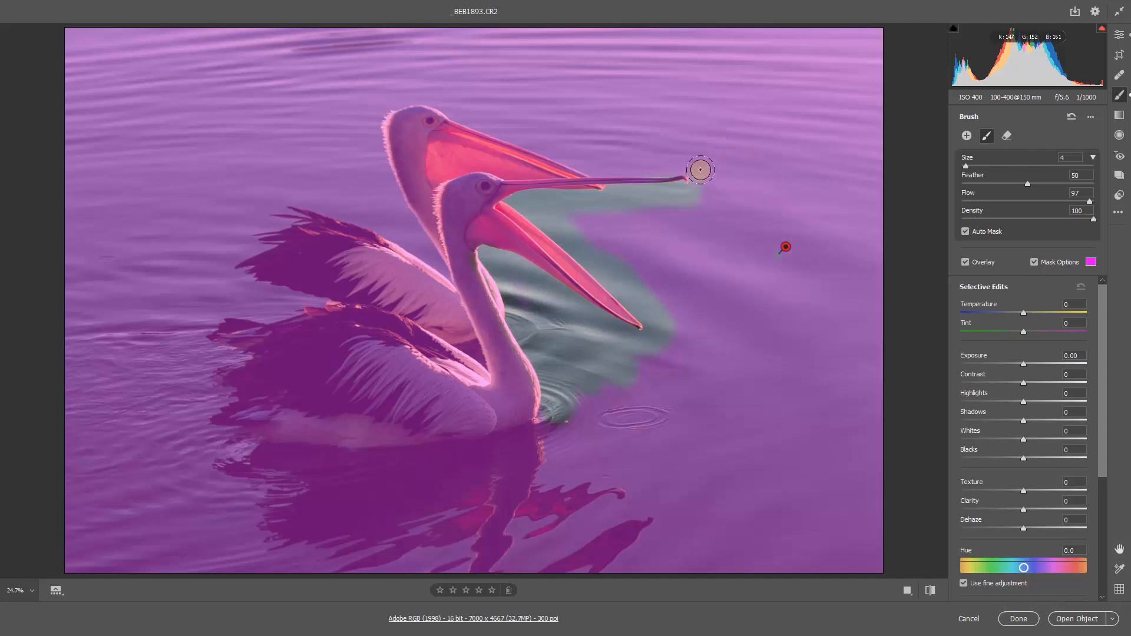
mouse_move(700, 179)
left_mouse_down()
mouse_move(583, 167)
mouse_move(496, 120)
mouse_move(399, 101)
mouse_move(375, 115)
mouse_move(370, 137)
mouse_move(400, 227)
left_mouse_up()
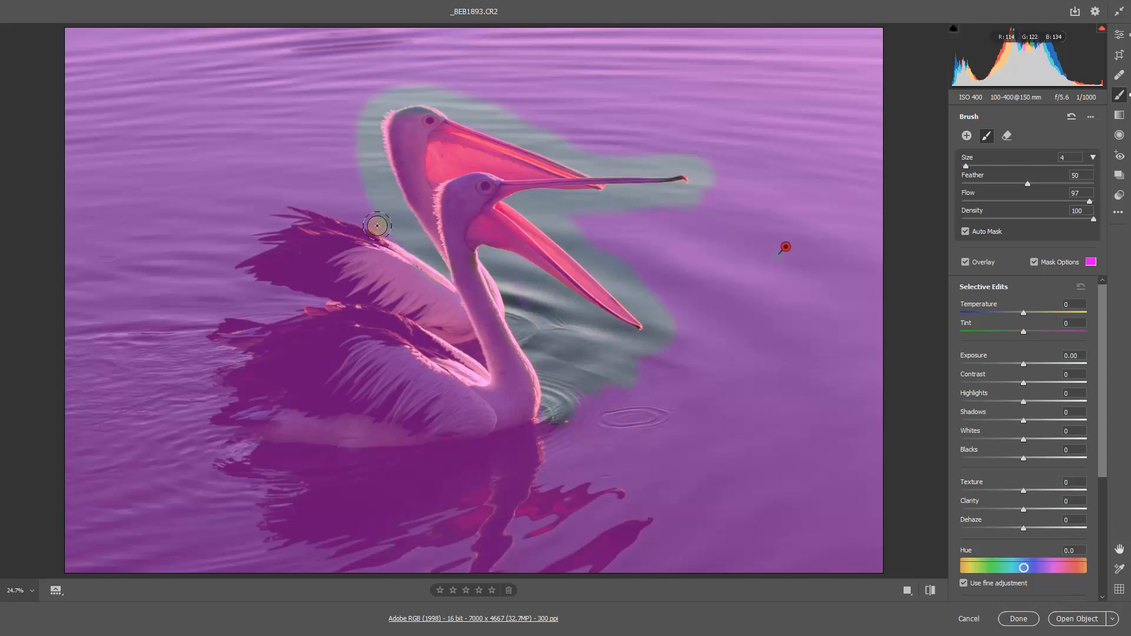
mouse_move(398, 235)
left_mouse_down()
mouse_move(288, 196)
mouse_move(219, 198)
mouse_move(288, 214)
mouse_move(202, 233)
mouse_move(249, 228)
mouse_move(203, 247)
mouse_move(261, 244)
mouse_move(195, 270)
mouse_move(224, 277)
mouse_move(216, 294)
mouse_move(315, 305)
mouse_move(244, 328)
mouse_move(236, 281)
mouse_move(214, 279)
mouse_move(212, 342)
mouse_move(238, 324)
left_mouse_up()
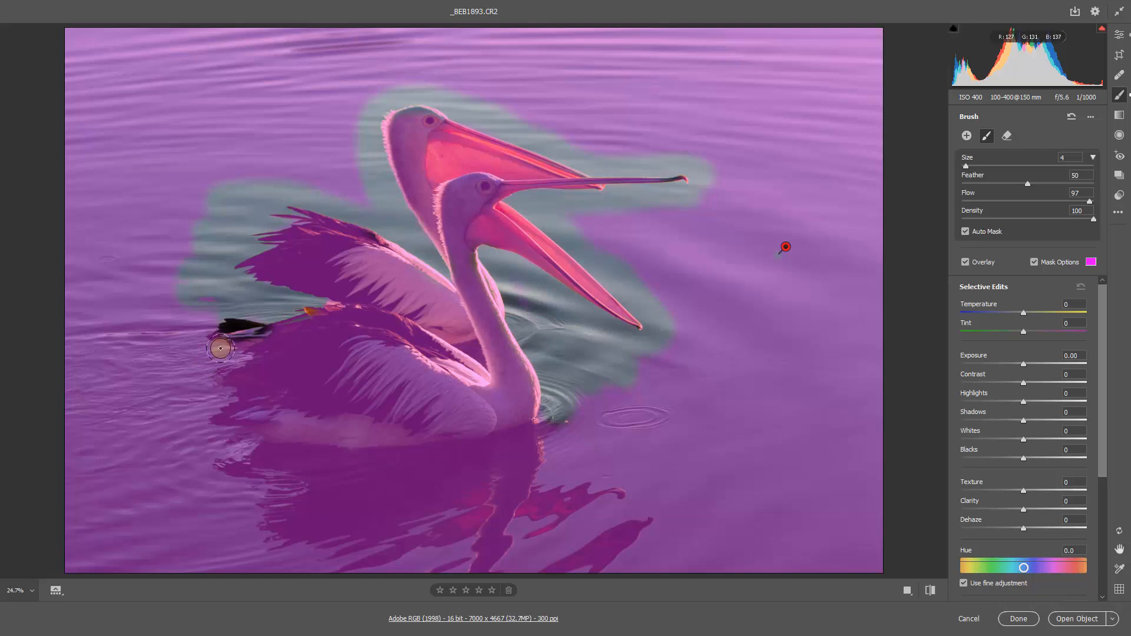
key("ctrl+z")
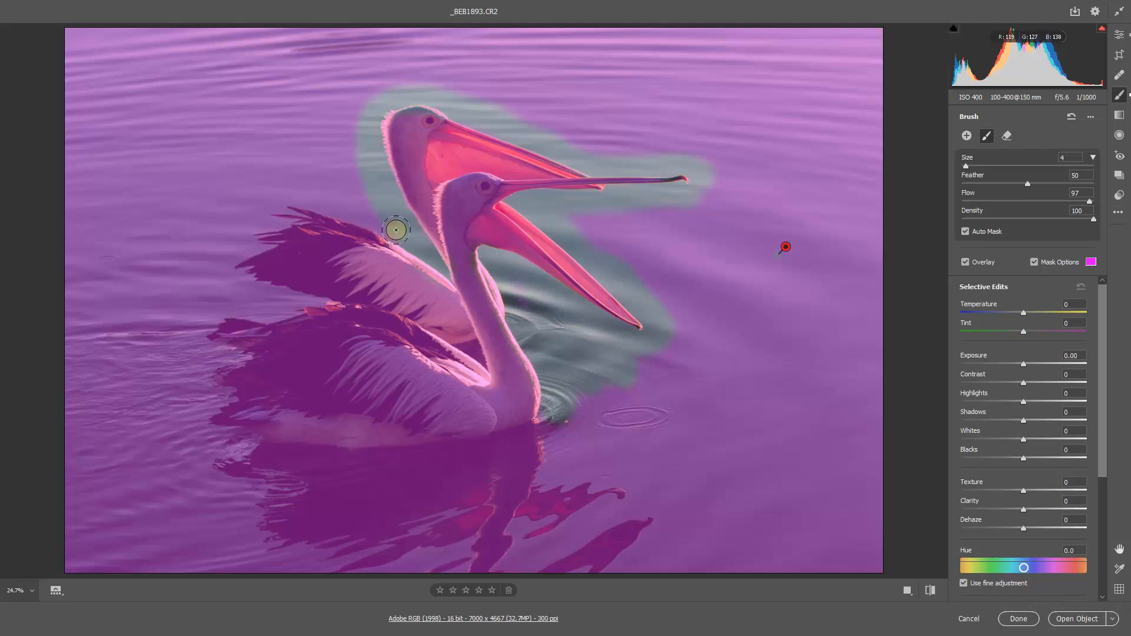
mouse_move(398, 233)
left_mouse_down()
mouse_move(287, 198)
mouse_move(246, 199)
mouse_move(287, 215)
mouse_move(234, 219)
mouse_move(255, 227)
mouse_move(187, 245)
mouse_move(260, 241)
mouse_move(197, 263)
mouse_move(194, 285)
mouse_move(245, 276)
mouse_move(208, 294)
mouse_move(319, 304)
mouse_move(215, 316)
mouse_move(176, 362)
mouse_move(203, 333)
mouse_move(159, 356)
mouse_move(232, 355)
mouse_move(158, 383)
mouse_move(208, 382)
mouse_move(166, 405)
mouse_move(223, 398)
mouse_move(178, 424)
mouse_move(169, 439)
mouse_move(186, 450)
mouse_move(169, 449)
mouse_move(196, 432)
mouse_move(171, 448)
mouse_move(235, 447)
left_mouse_up()
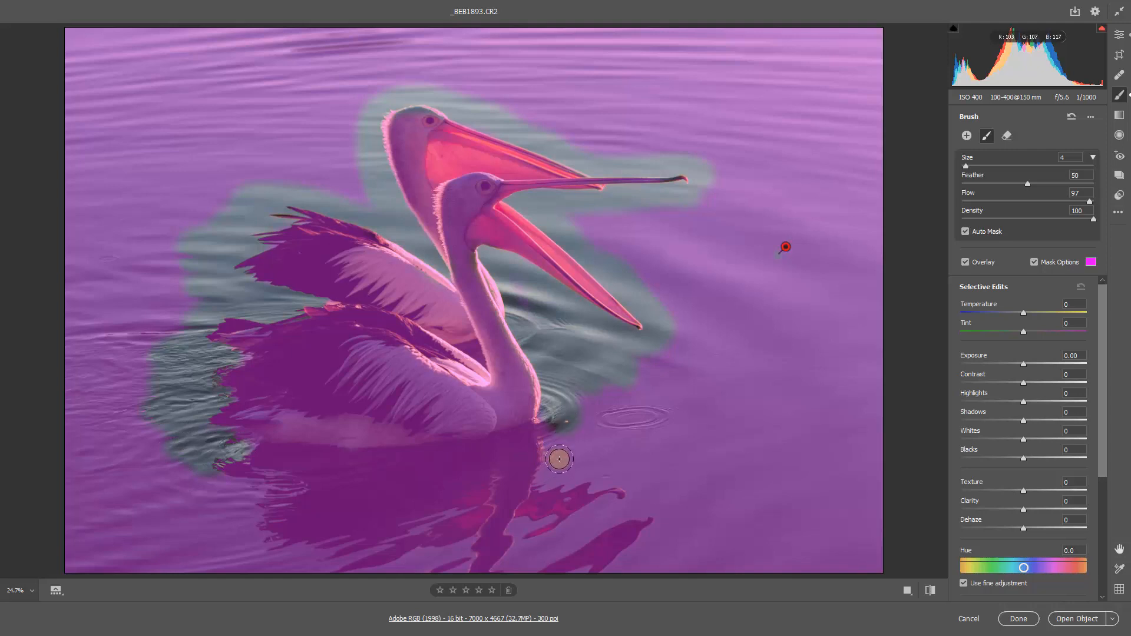
Paint the remaining water into the mask with a feather of 100, starting at brush size 10 and reducing the size for smaller areas
left_click(1091, 183)
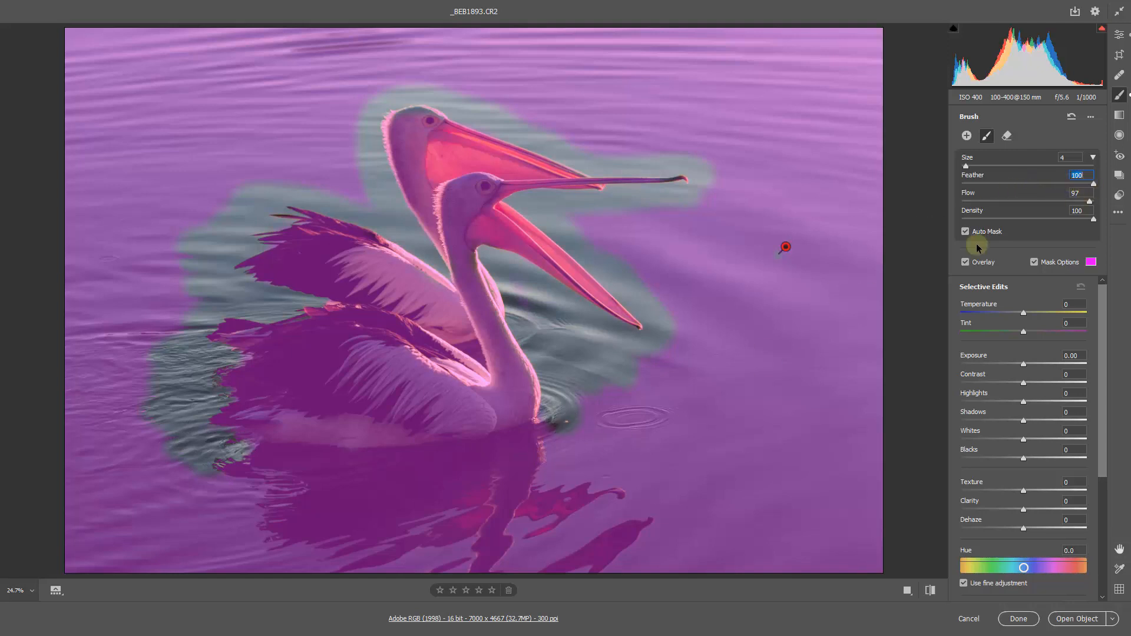
key("bracketright")
key("bracketright")
key("bracketright")
key("bracketright")
key("bracketright")
key("bracketright")
key("bracketright")
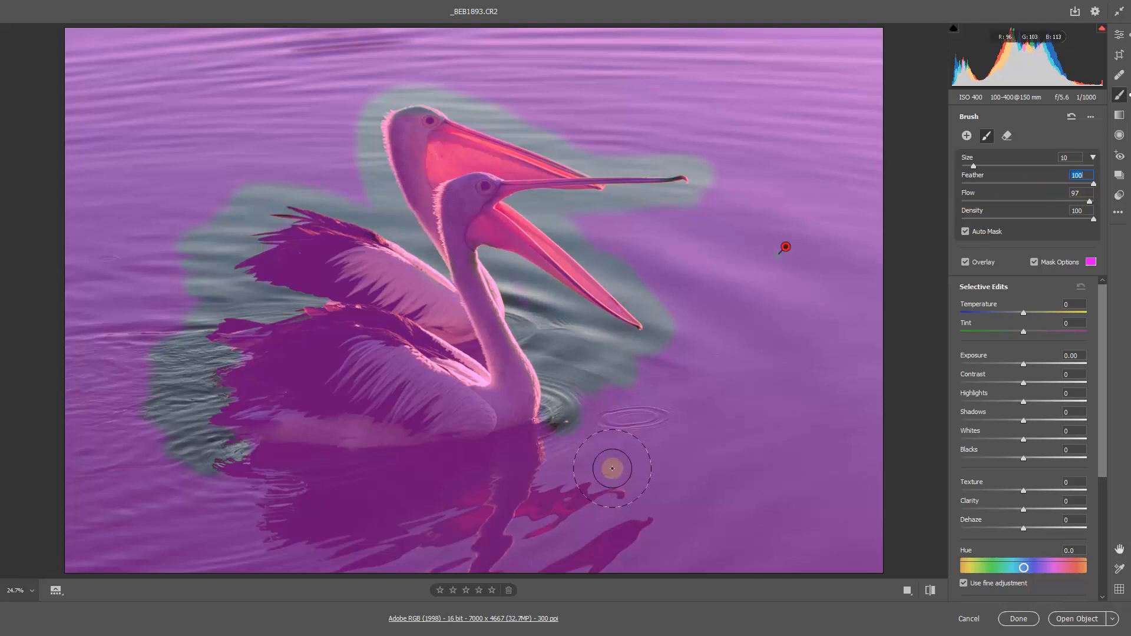
mouse_move(597, 472)
left_mouse_down()
mouse_move(585, 470)
mouse_move(603, 462)
mouse_move(502, 497)
mouse_move(406, 501)
mouse_move(202, 492)
mouse_move(291, 504)
mouse_move(475, 498)
mouse_move(611, 451)
mouse_move(516, 511)
mouse_move(560, 501)
mouse_move(507, 540)
mouse_move(868, 540)
mouse_move(722, 542)
mouse_move(603, 409)
mouse_move(686, 331)
mouse_move(843, 442)
mouse_move(854, 289)
left_mouse_up()
key("bracketleft")
key("bracketleft")
key("bracketleft")
left_click_drag(849, 123, 831, 278)
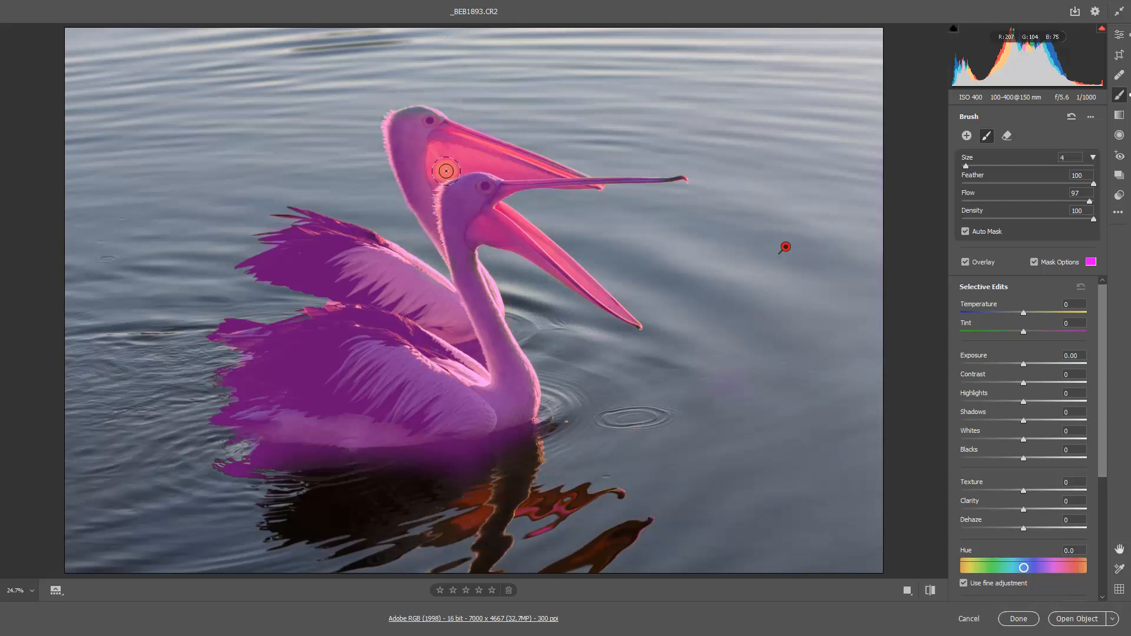
Switch to the mask eraser and examine the mask edges around both pelicans up close, ending with the whole photo in view
left_click_drag(429, 177, 502, 202)
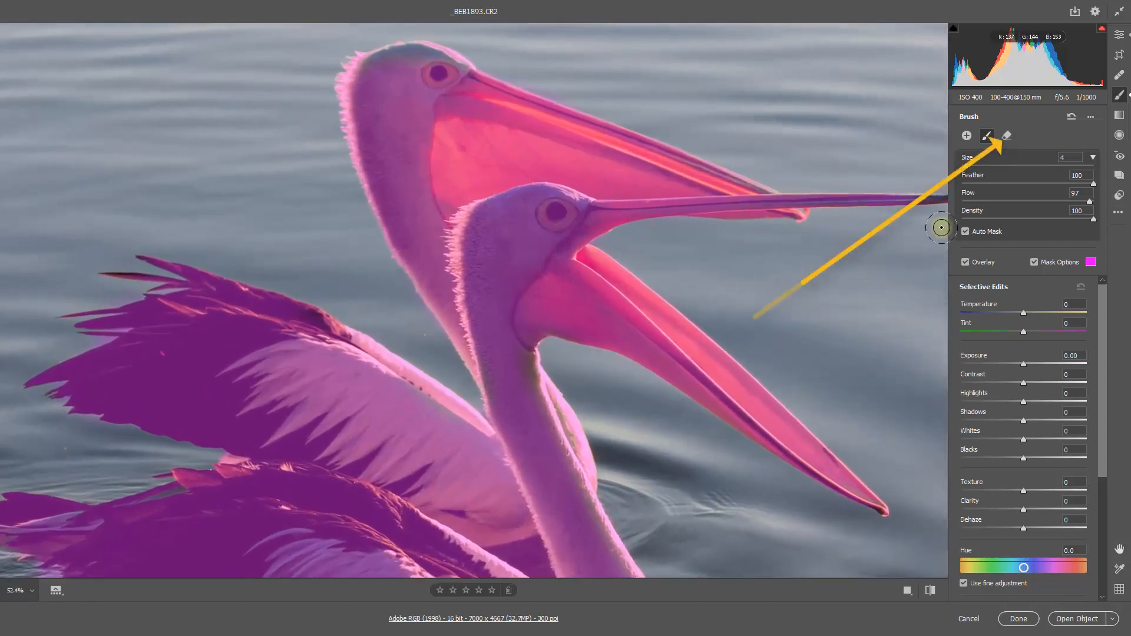
left_click(1007, 137)
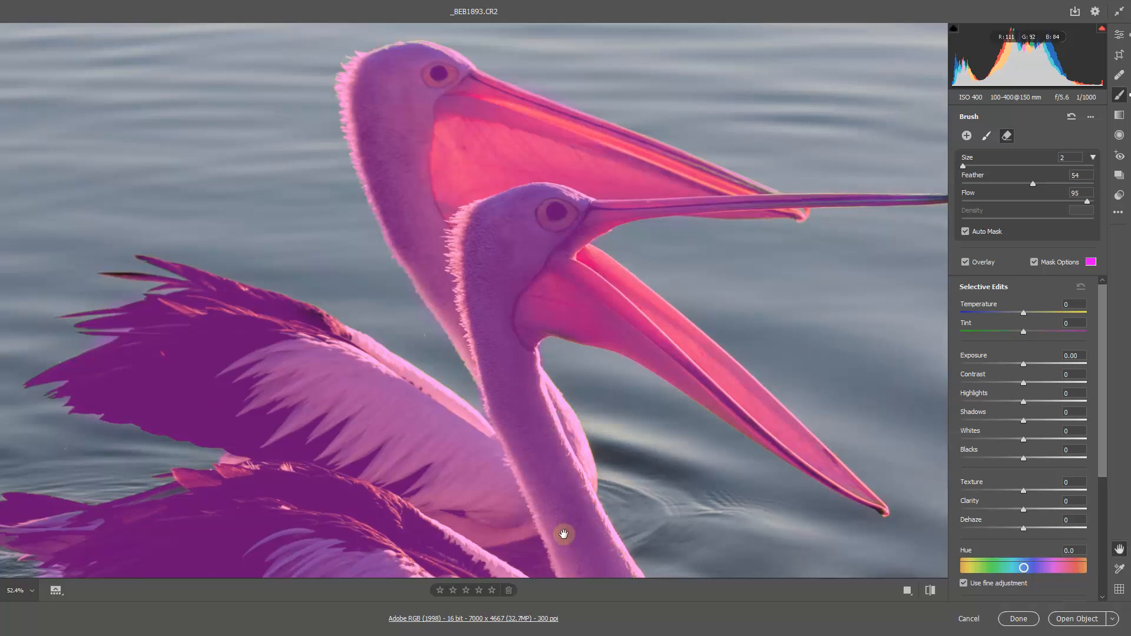
mouse_move(564, 537)
left_mouse_down()
mouse_move(475, 335)
mouse_move(434, 174)
left_mouse_up()
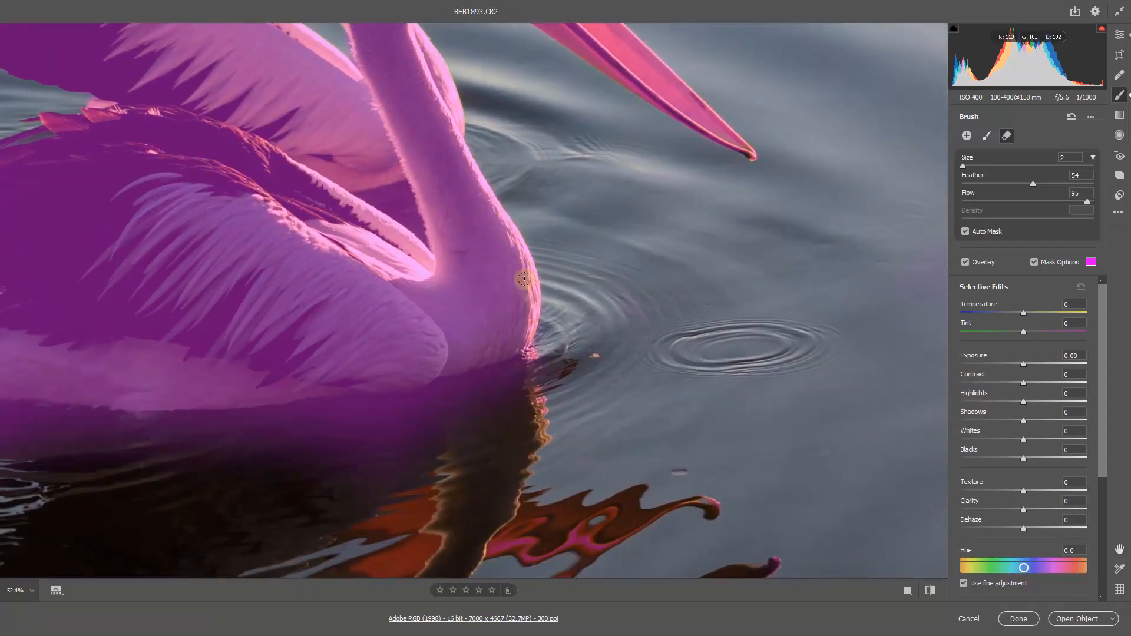
mouse_move(379, 336)
left_mouse_down()
mouse_move(766, 308)
mouse_move(752, 308)
left_mouse_up()
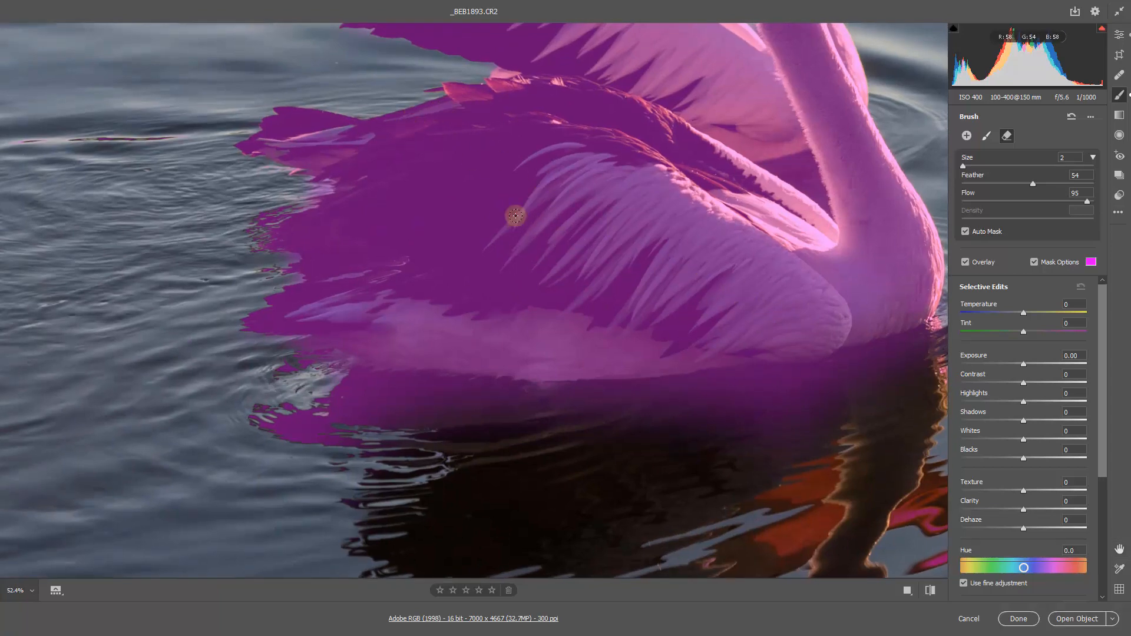
key("ctrl+0")
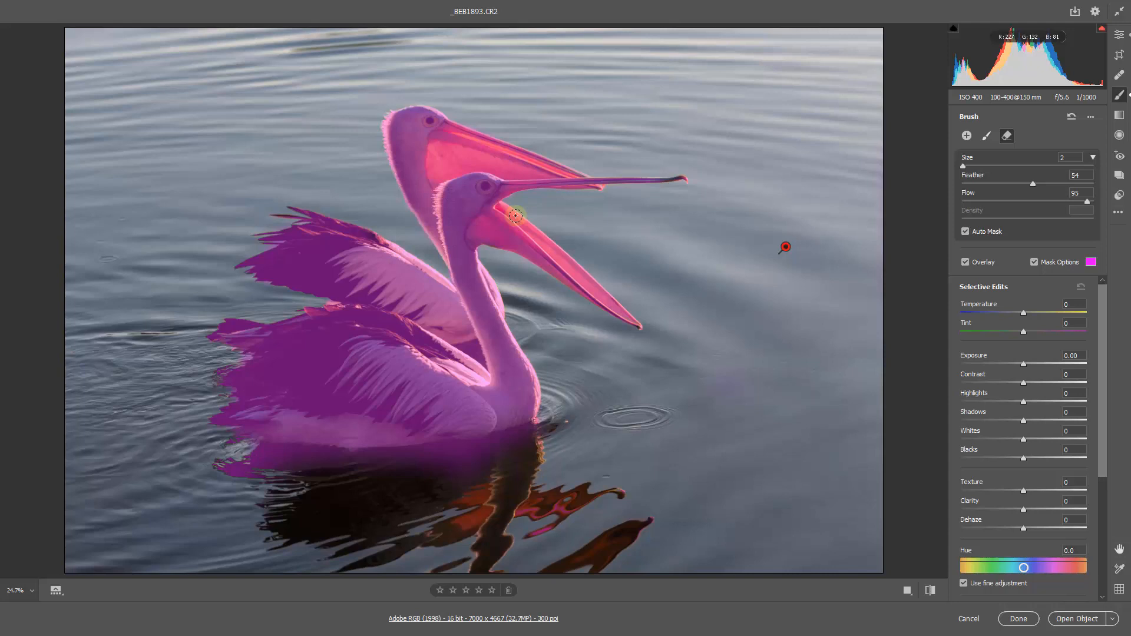
Hide the mask overlay, try different temperatures on the masked water, and set its temperature to -32
left_click(1034, 263)
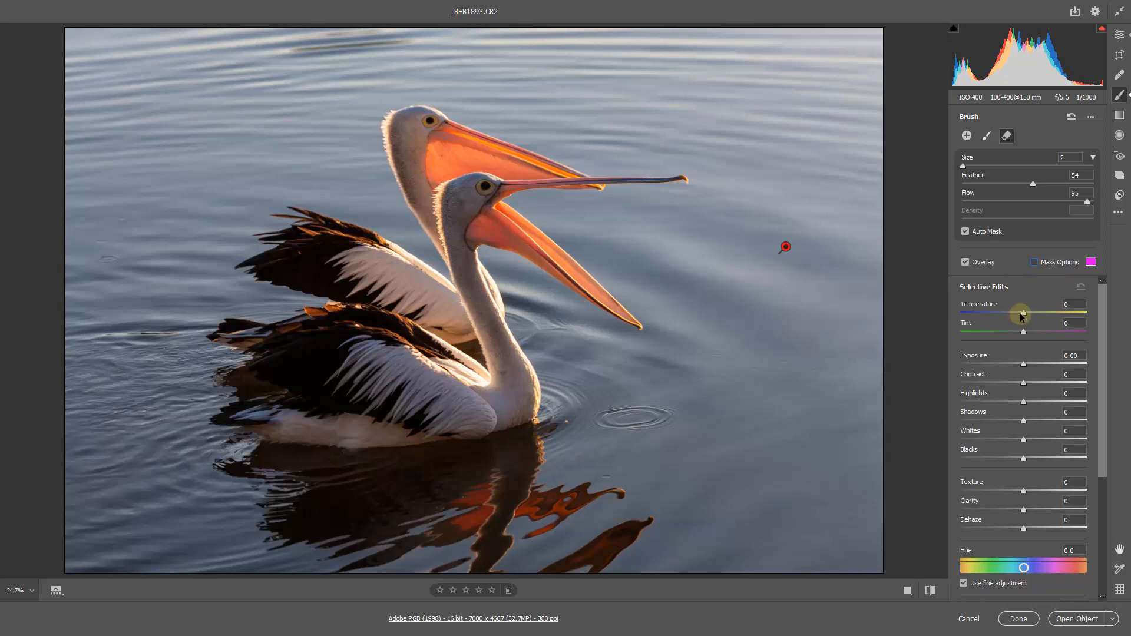
left_click_drag(1022, 316, 1014, 318)
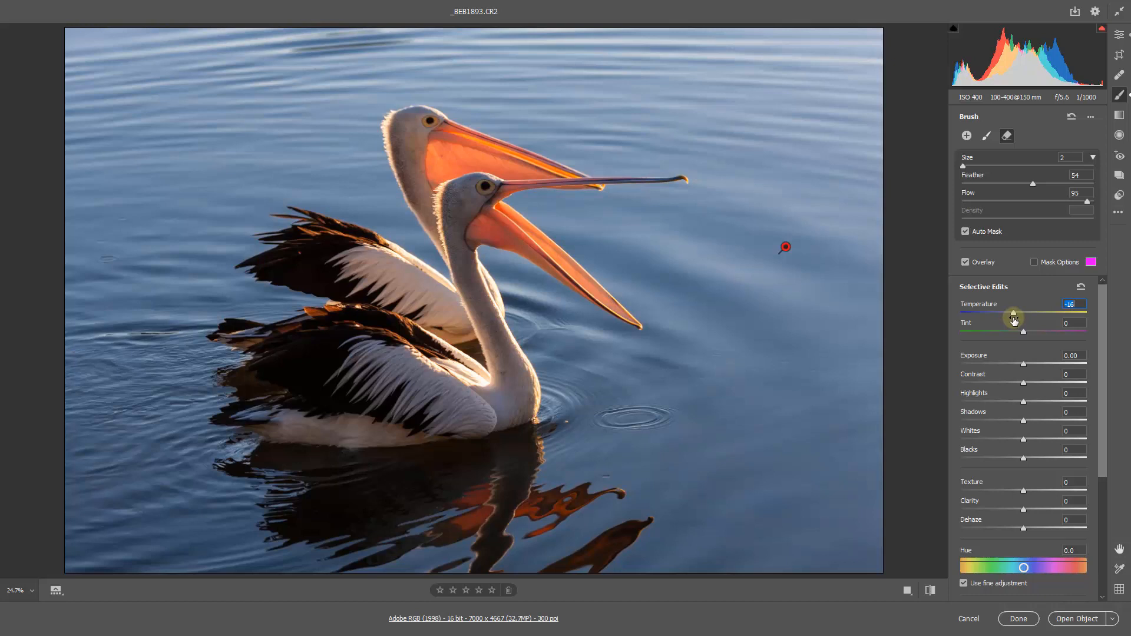
left_click(994, 315)
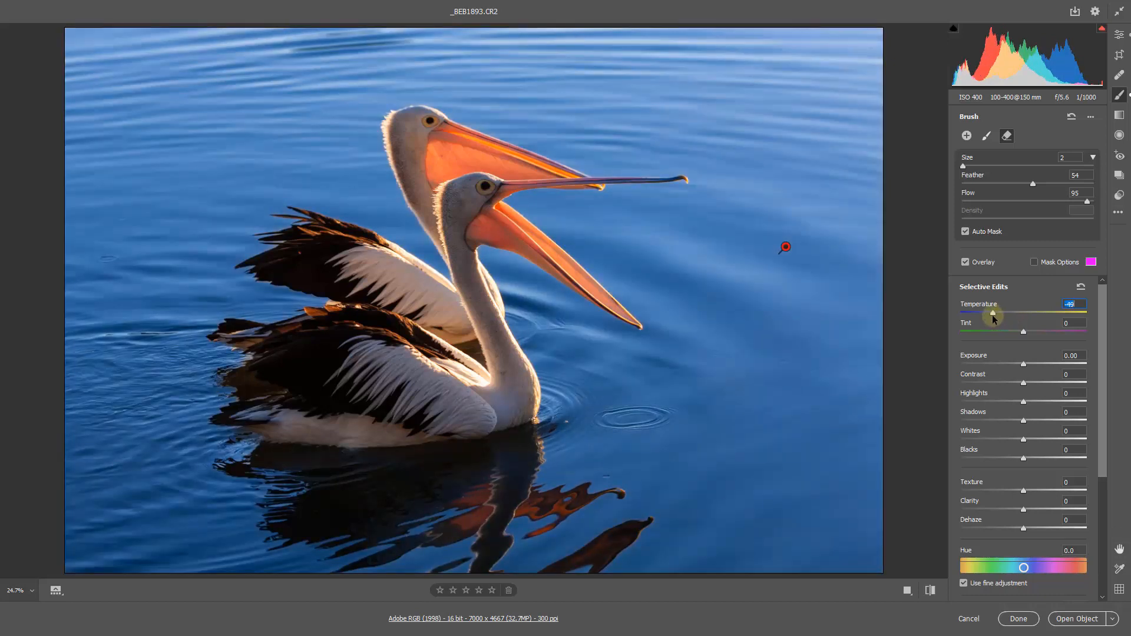
double_click(1019, 318)
left_click_drag(1021, 316, 1005, 317)
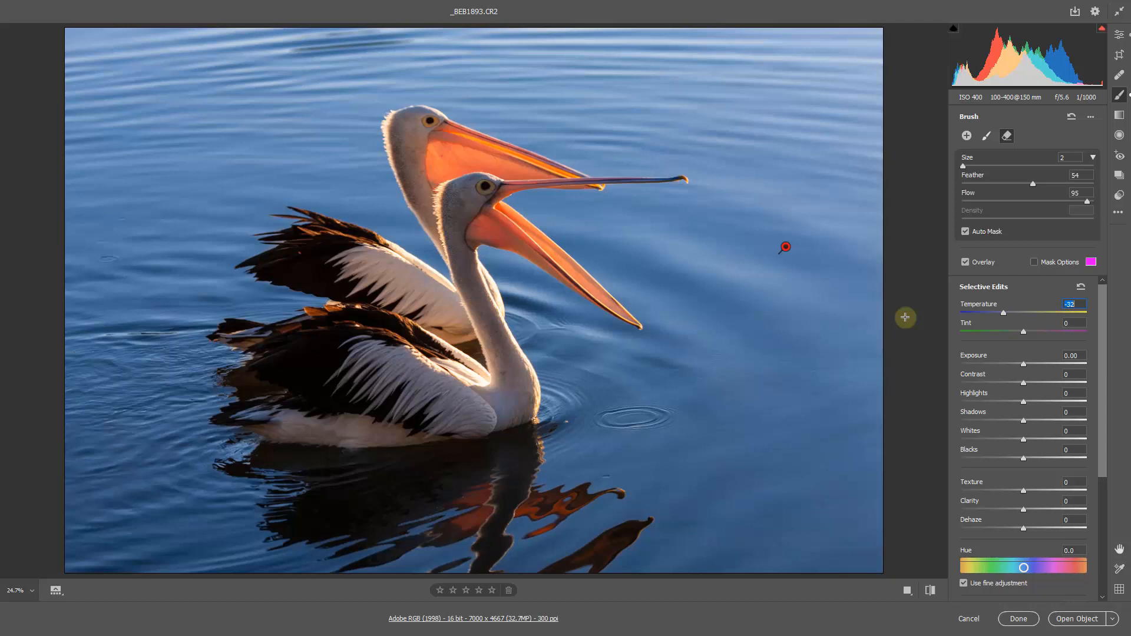
key("alt")
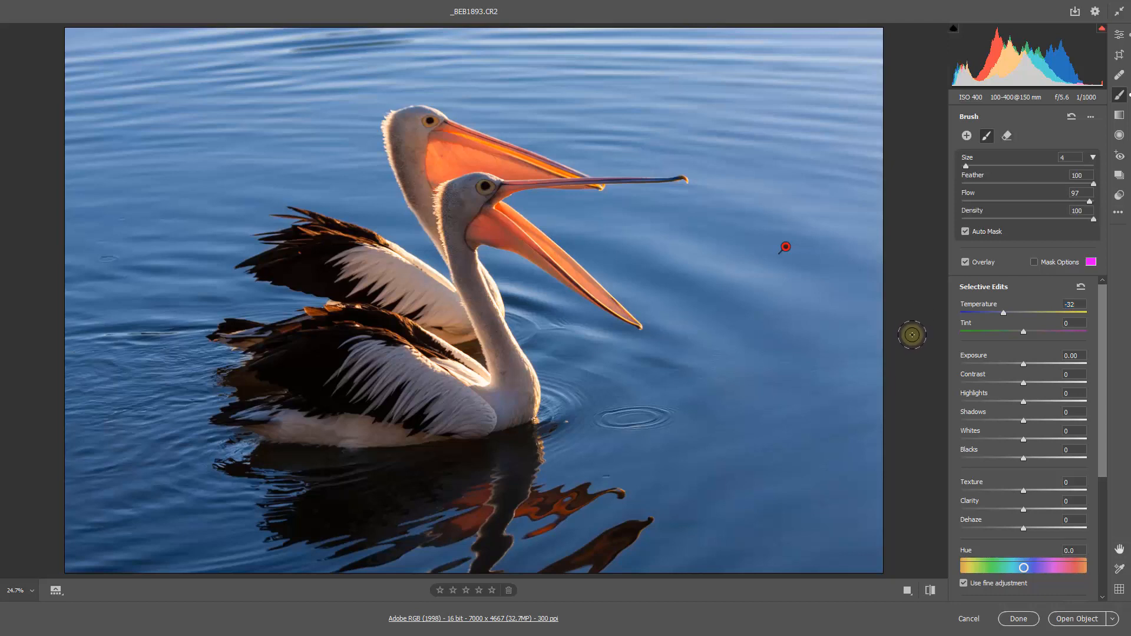
Open the edited raw photo in Photoshop as a smart object and reopen that smart object's Camera Raw settings
left_click(1075, 619)
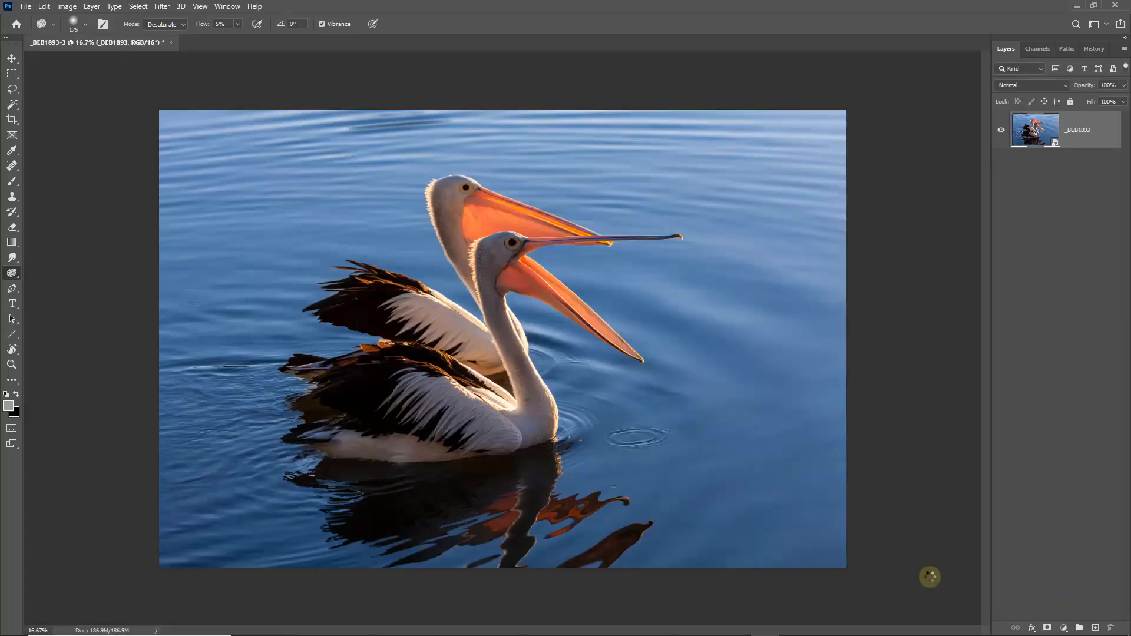
key("ctrl+plus")
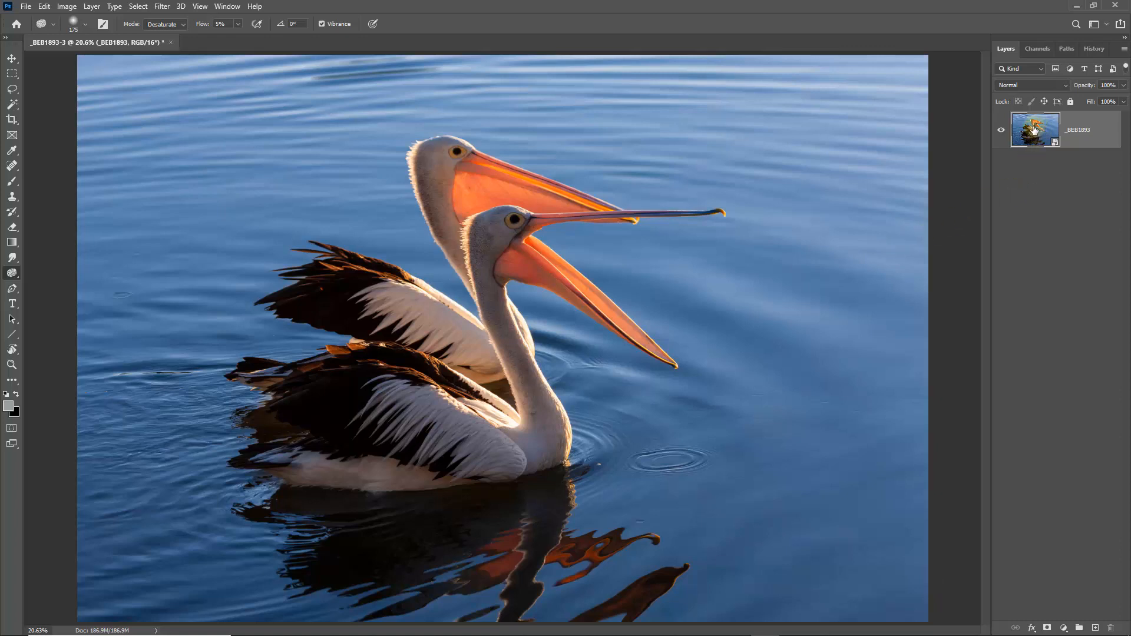
double_click(1036, 128)
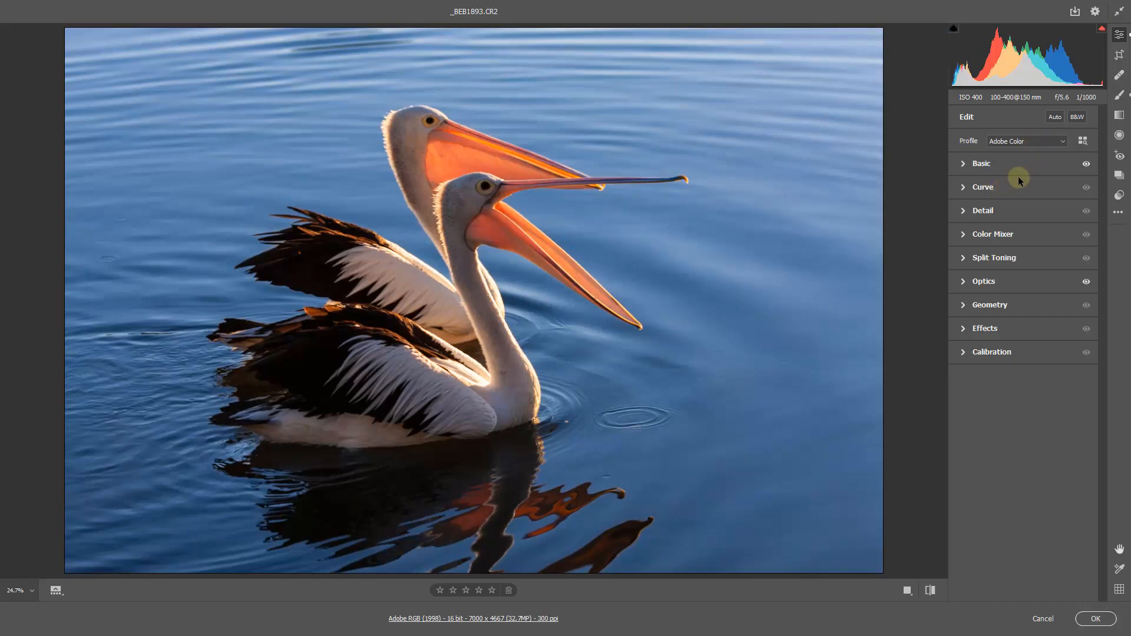
Reselect the water's existing brush adjustment and set its temperature to -38
left_click(1117, 99)
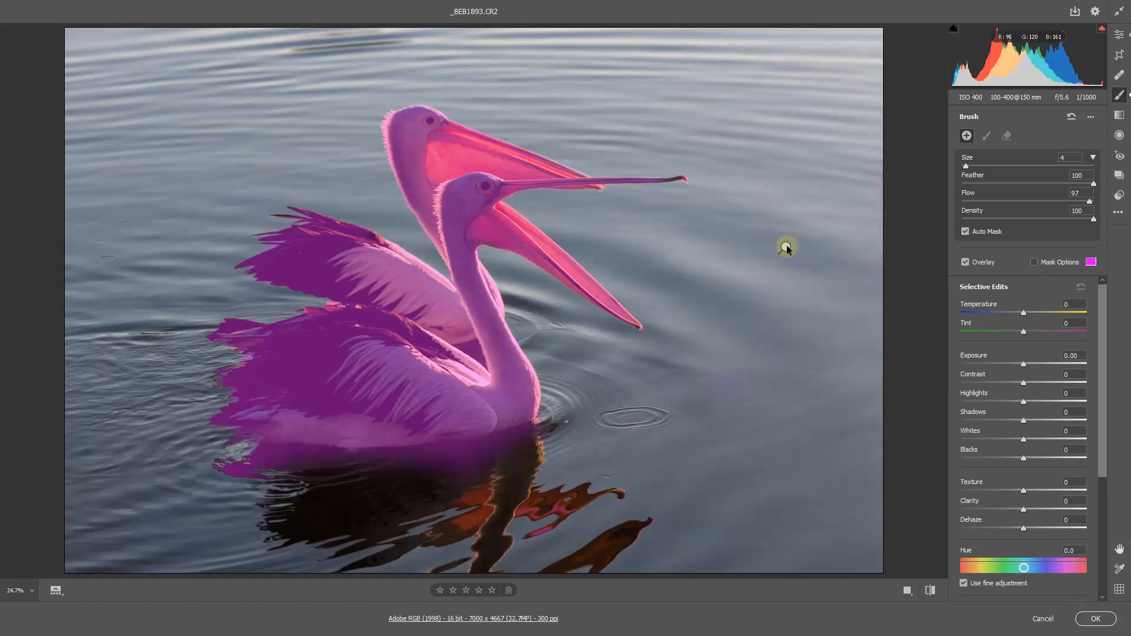
left_click(784, 248)
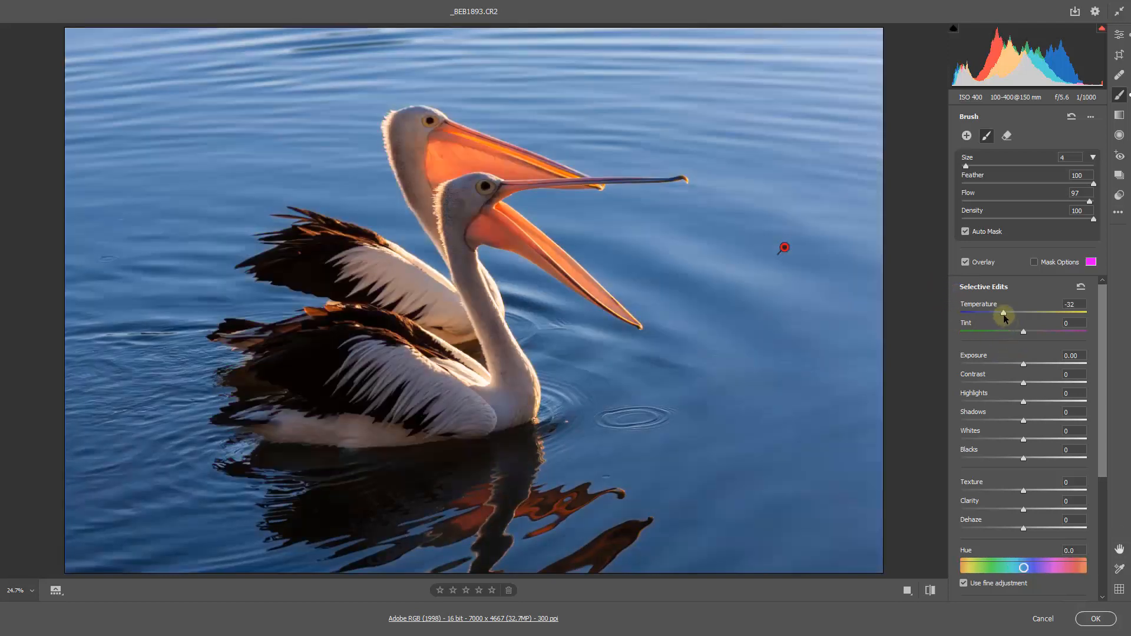
left_click_drag(1002, 314, 999, 314)
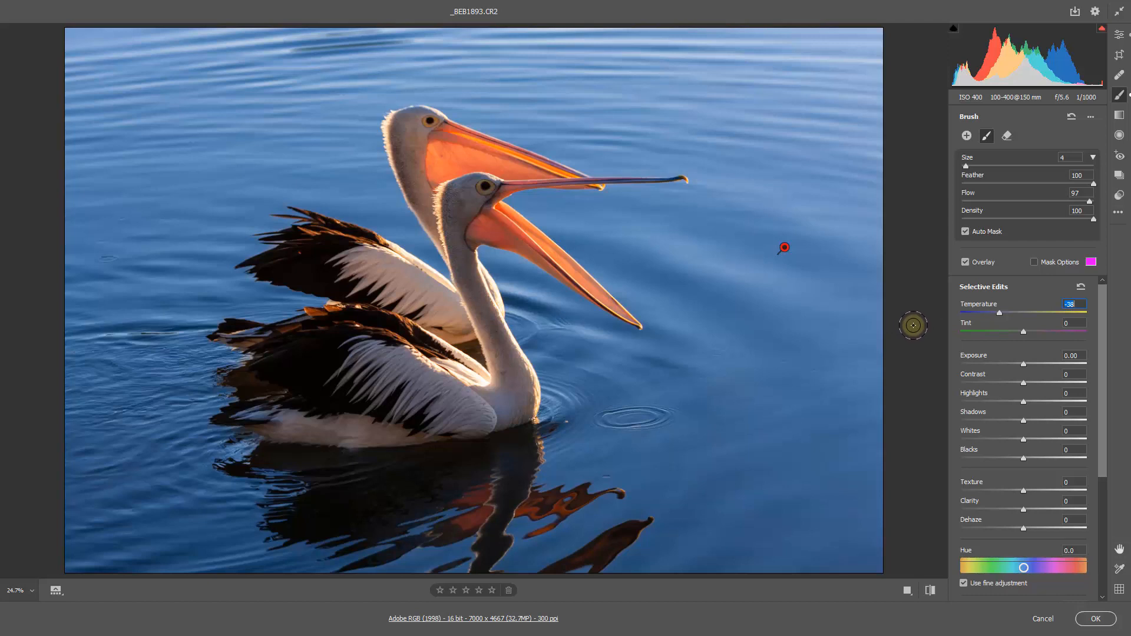
key("Return")
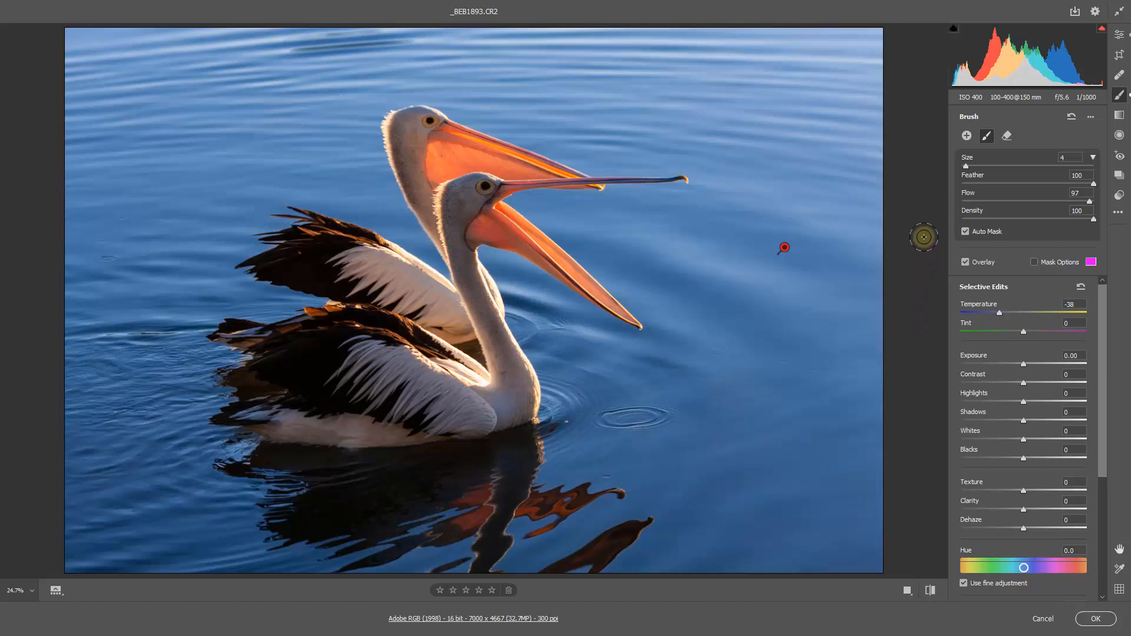
Add a graduated filter from the photo's upper edge down to the rear pelican's beak, with exposure -0.65 and saturation +26
left_click(1120, 116)
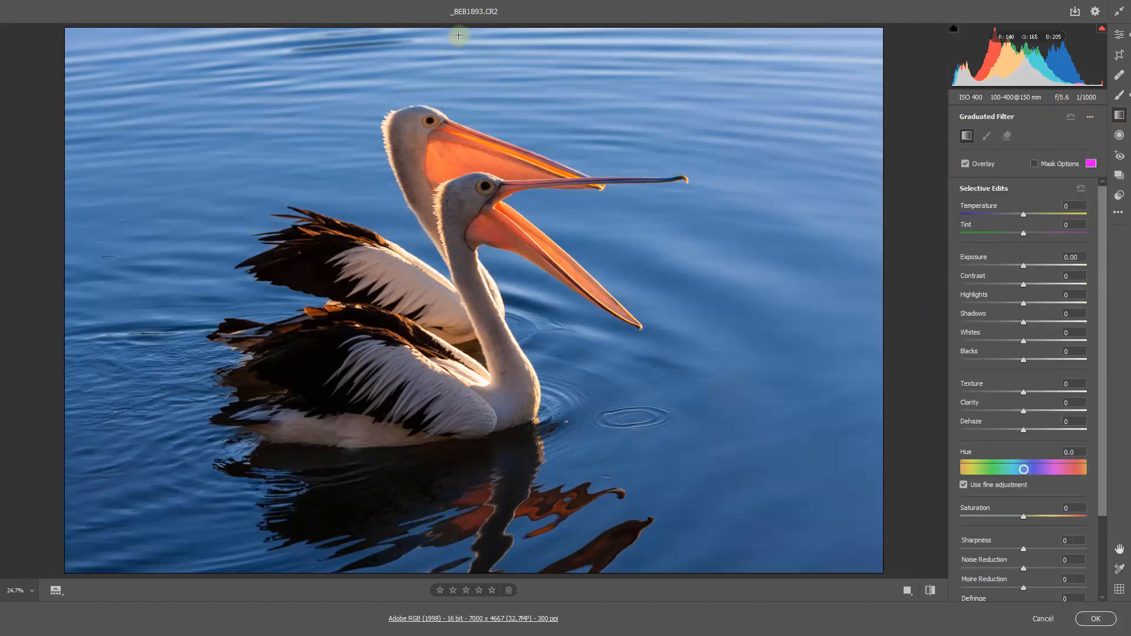
left_click_drag(460, 30, 459, 150)
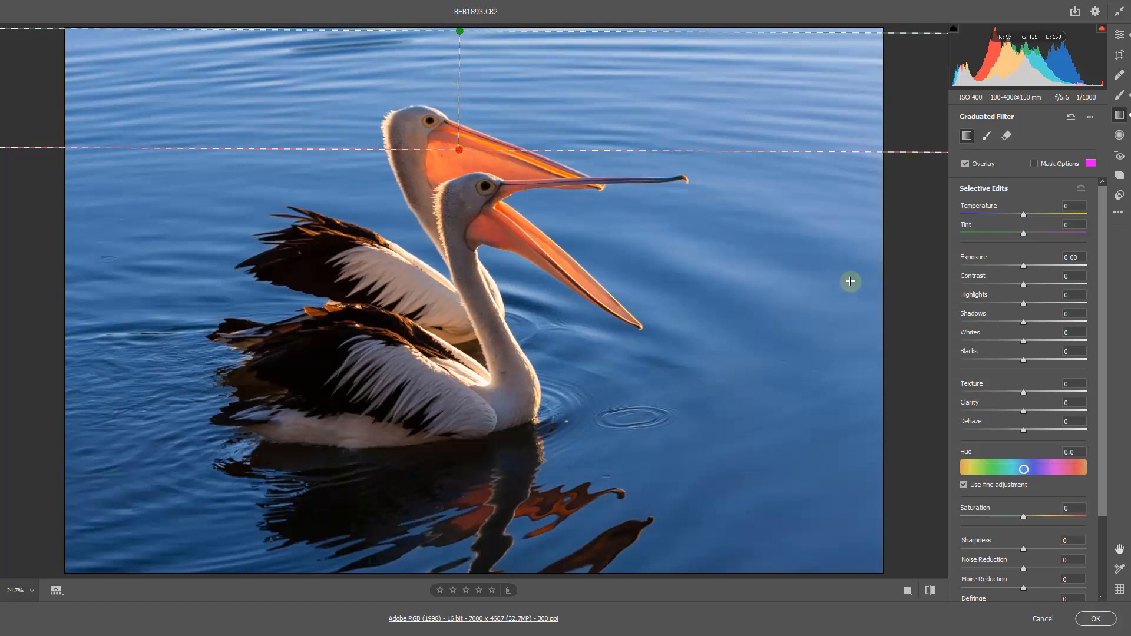
left_click(1021, 265)
left_click_drag(1022, 268, 1013, 268)
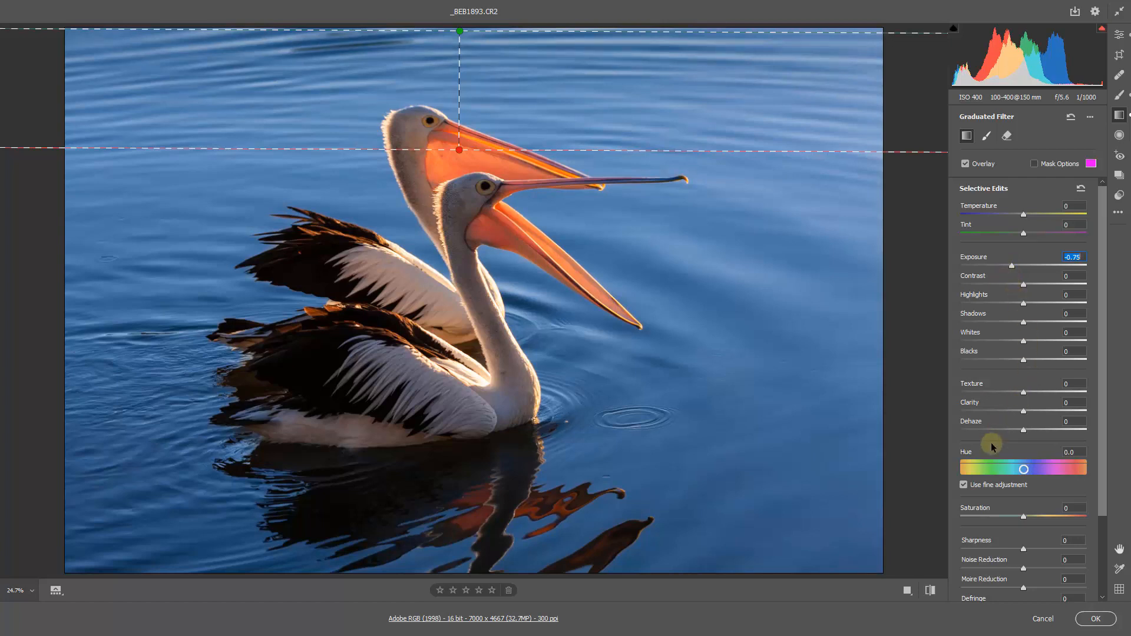
left_click(1045, 519)
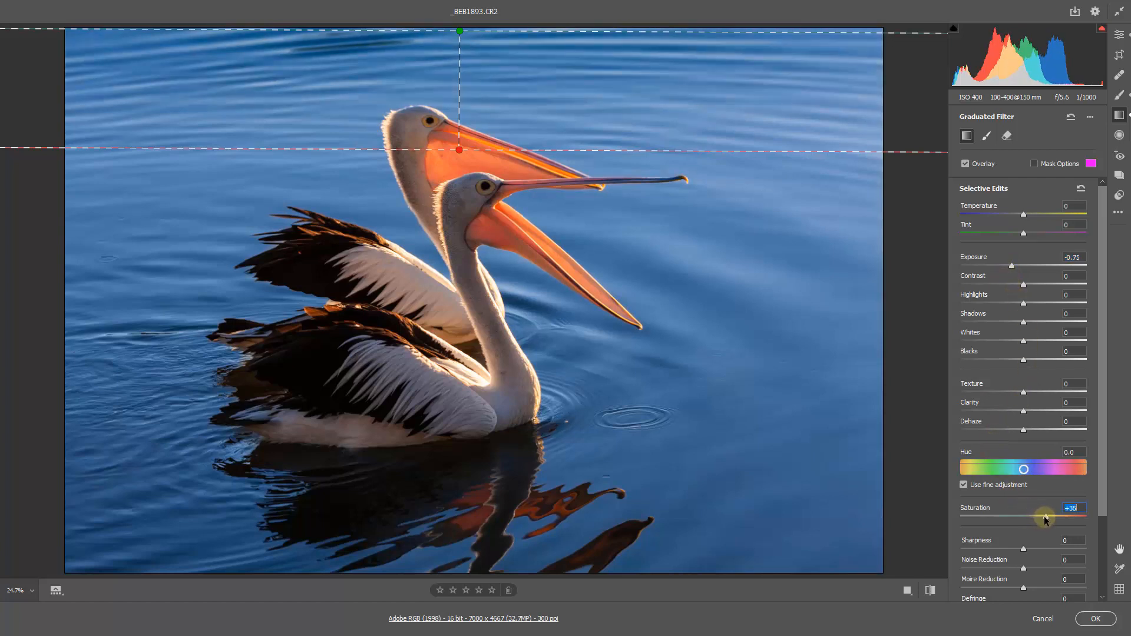
left_click_drag(1046, 518, 1040, 519)
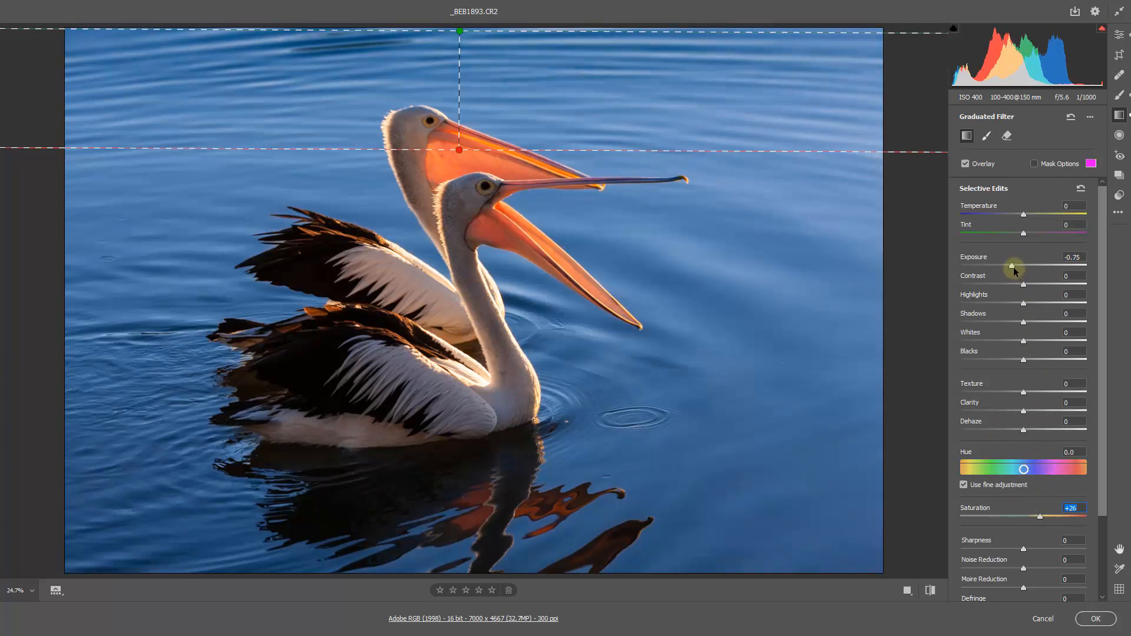
left_click_drag(1012, 268, 1013, 269)
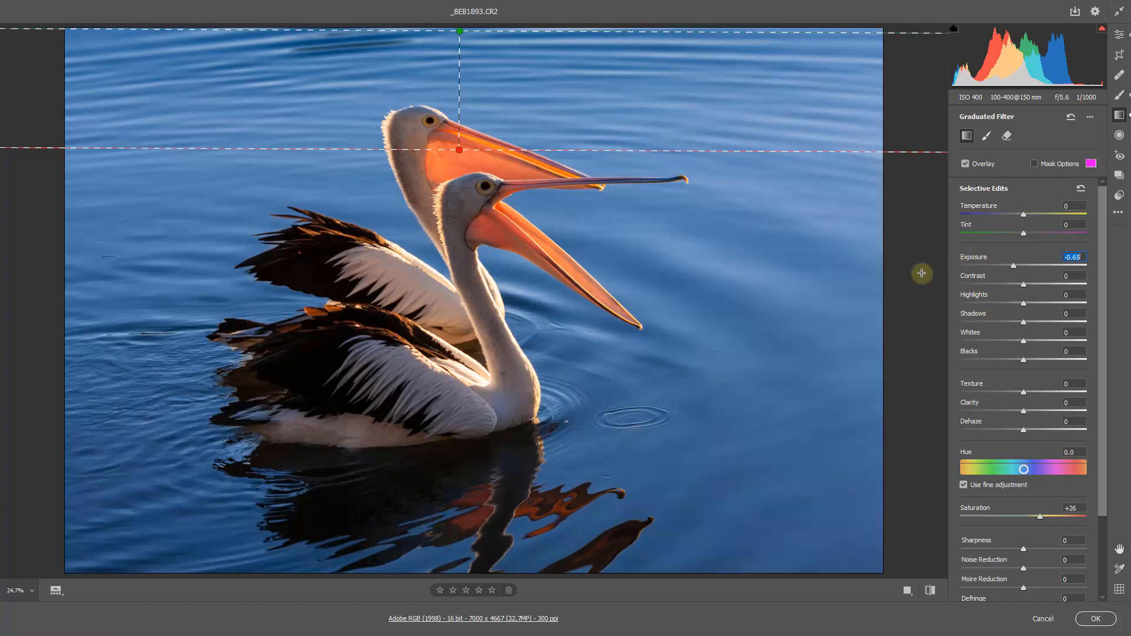
Darken the photo's corners with an inverted radial filter fitted to the whole frame, overlay hidden and exposure -0.55, and apply the raw edits
left_click(1118, 137)
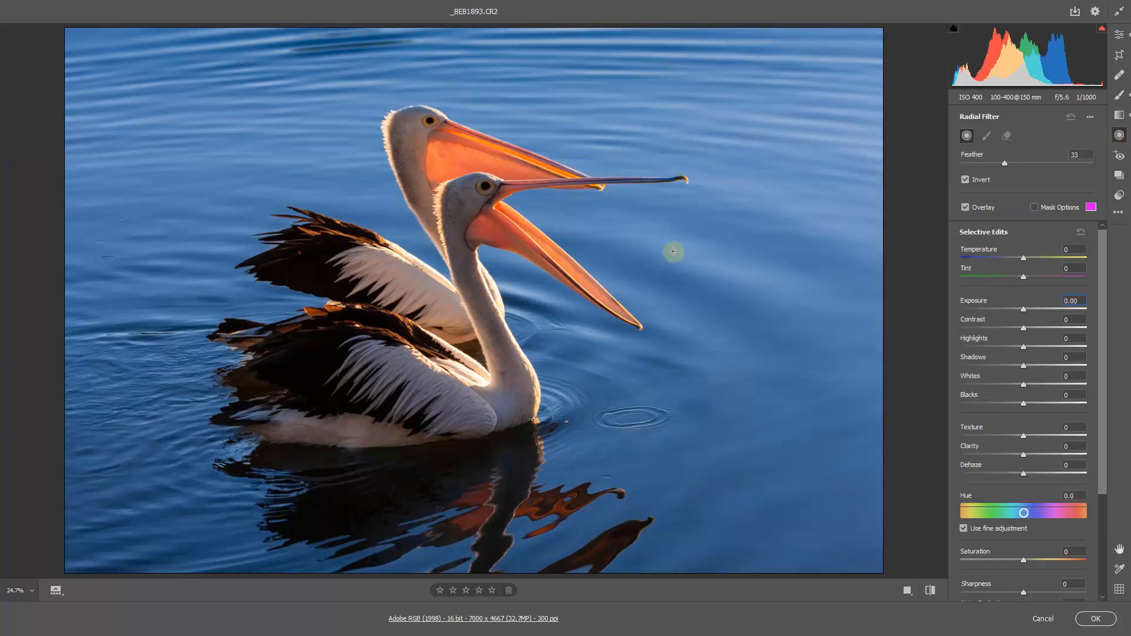
double_click(454, 283, "ctrl")
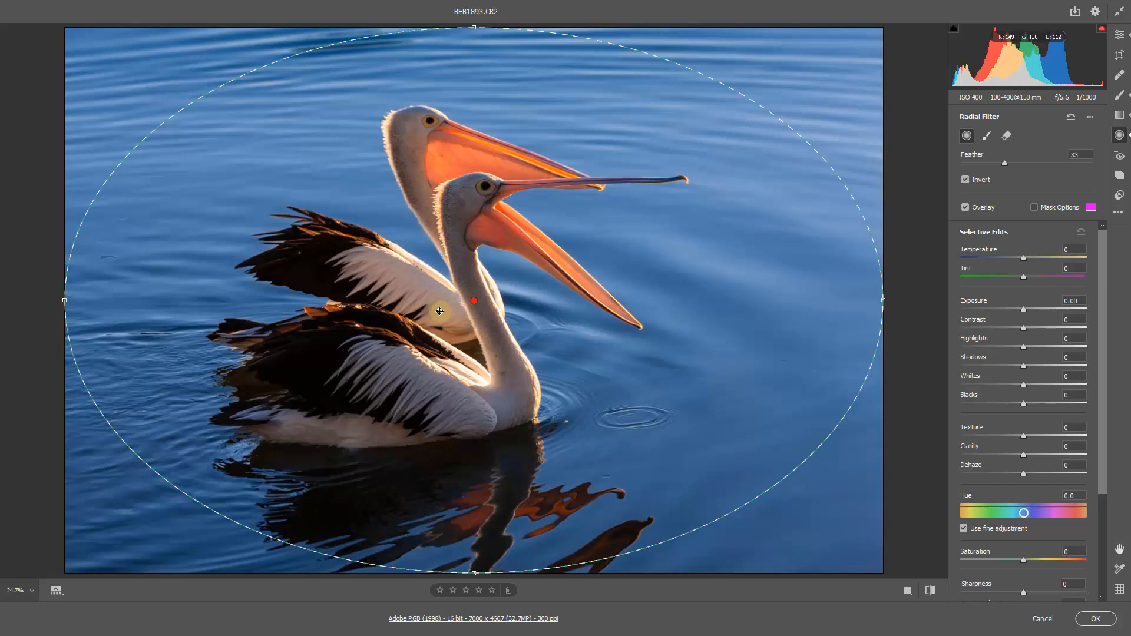
key("v")
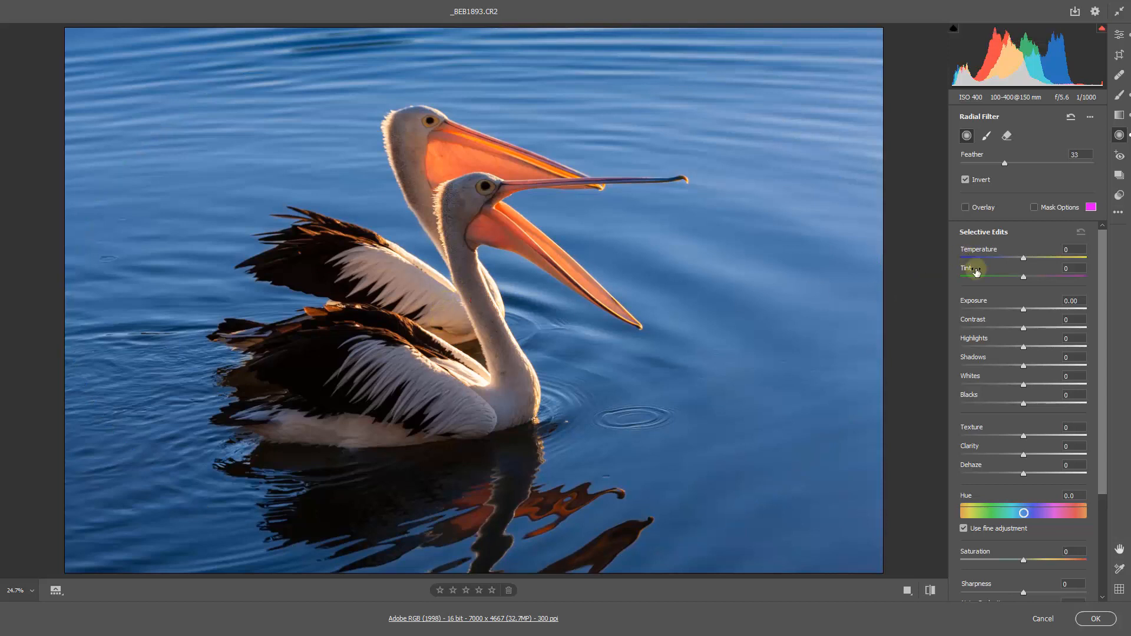
left_click_drag(1020, 311, 1013, 318)
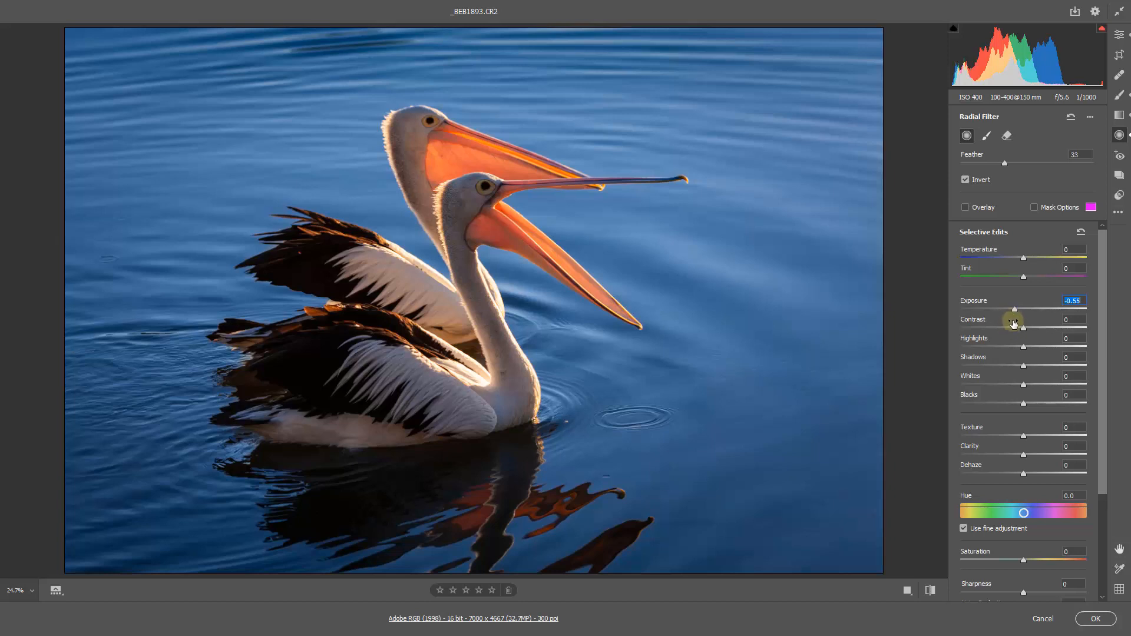
left_click(1094, 619)
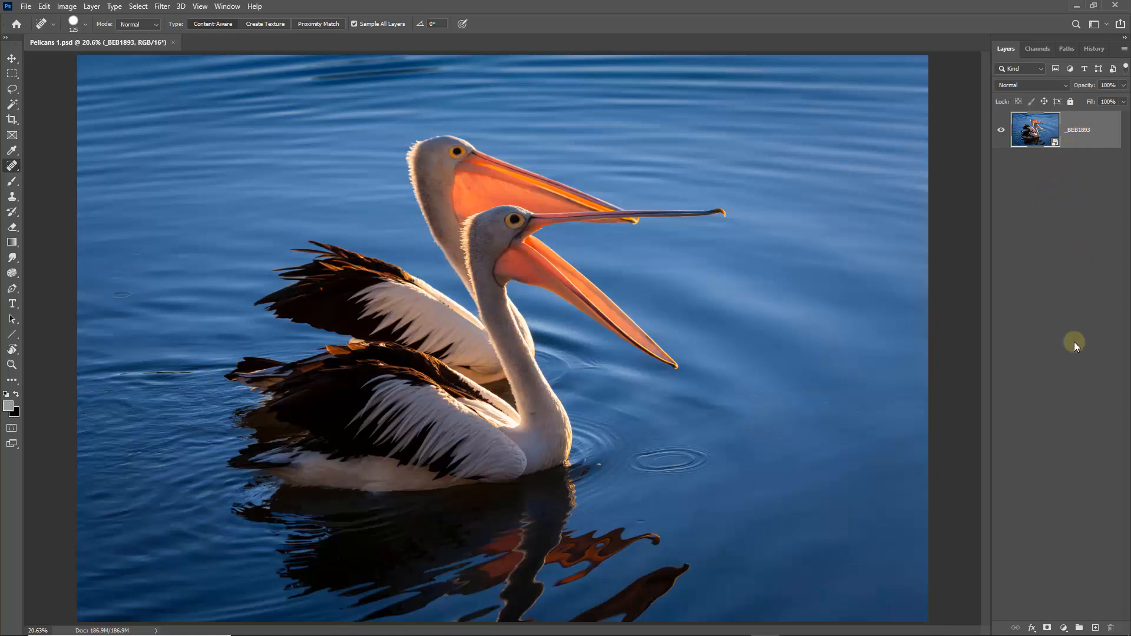
Create a new layer and remove the speck in the water beside the front pelican's chest with the Spot Healing Brush at size 60
left_click(1094, 628)
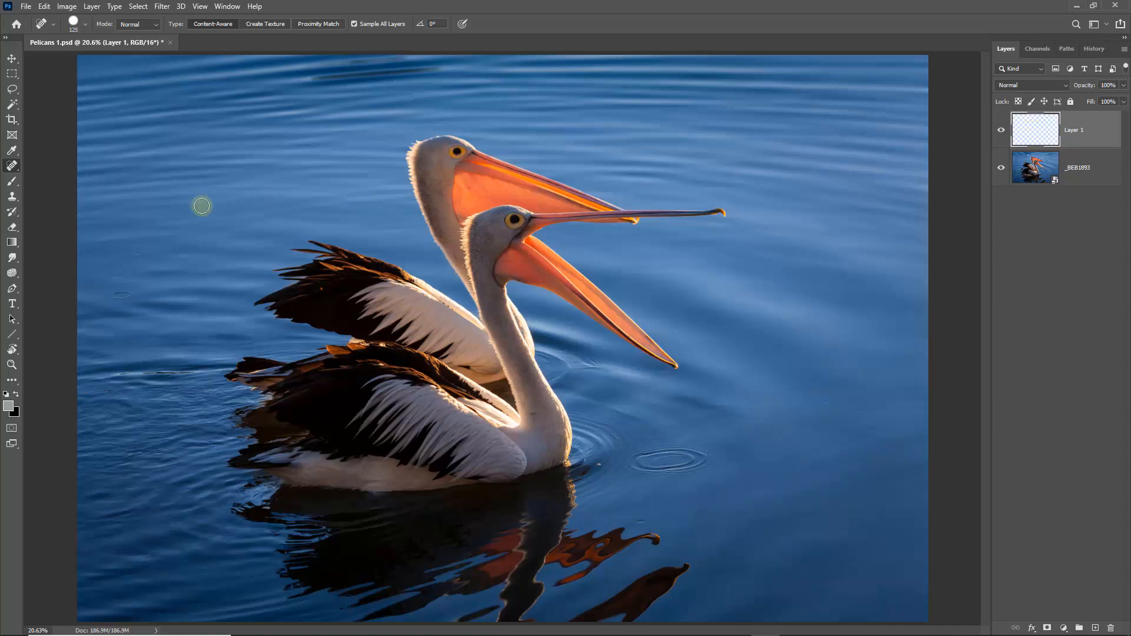
right_click(15, 167)
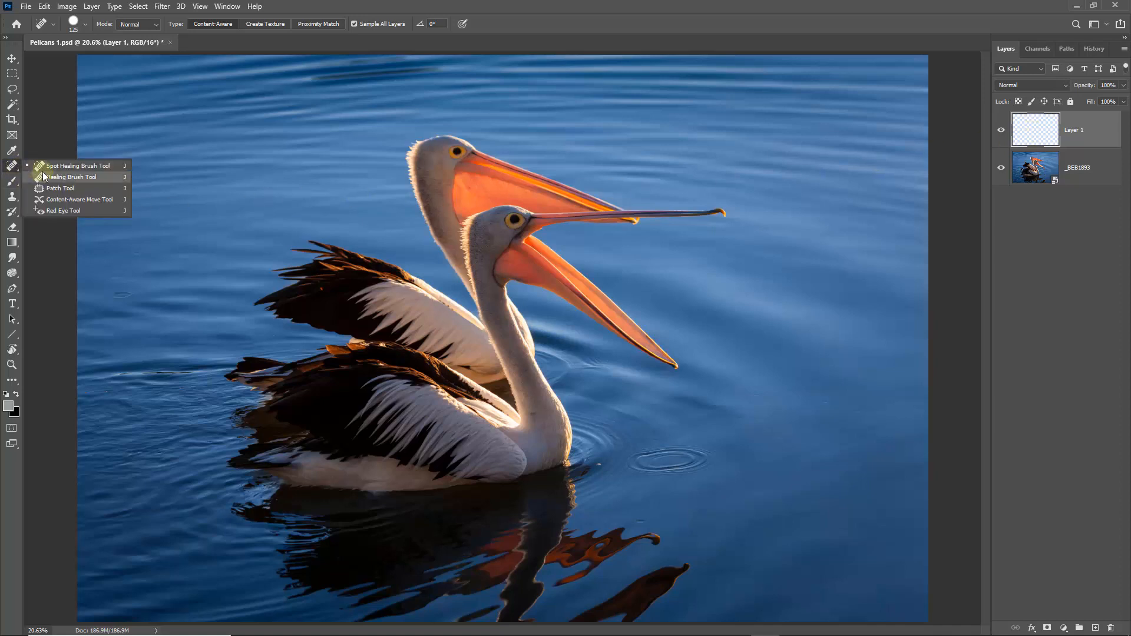
left_click(45, 168)
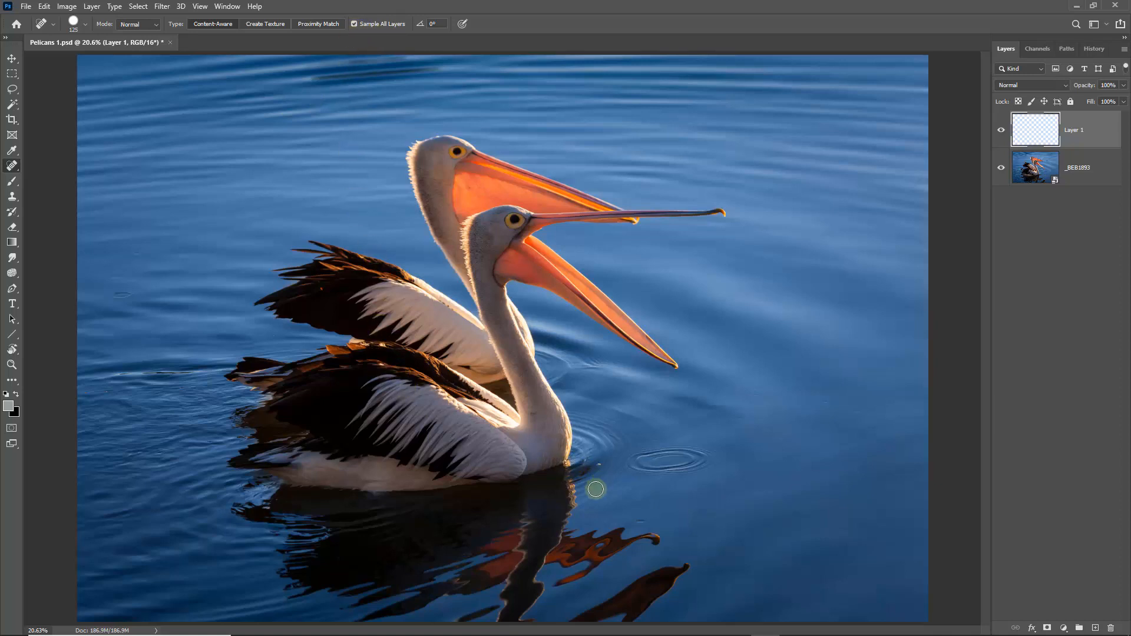
key("bracketleft")
key("bracketleft")
key("bracketleft")
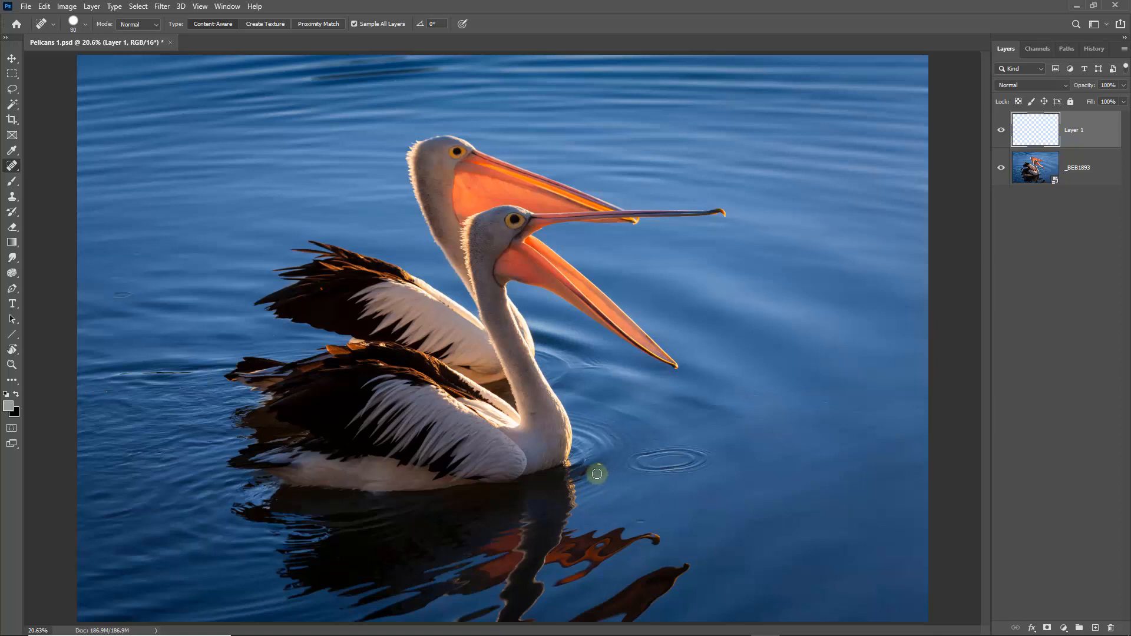
key("bracketleft")
key("bracketleft")
left_click(598, 465)
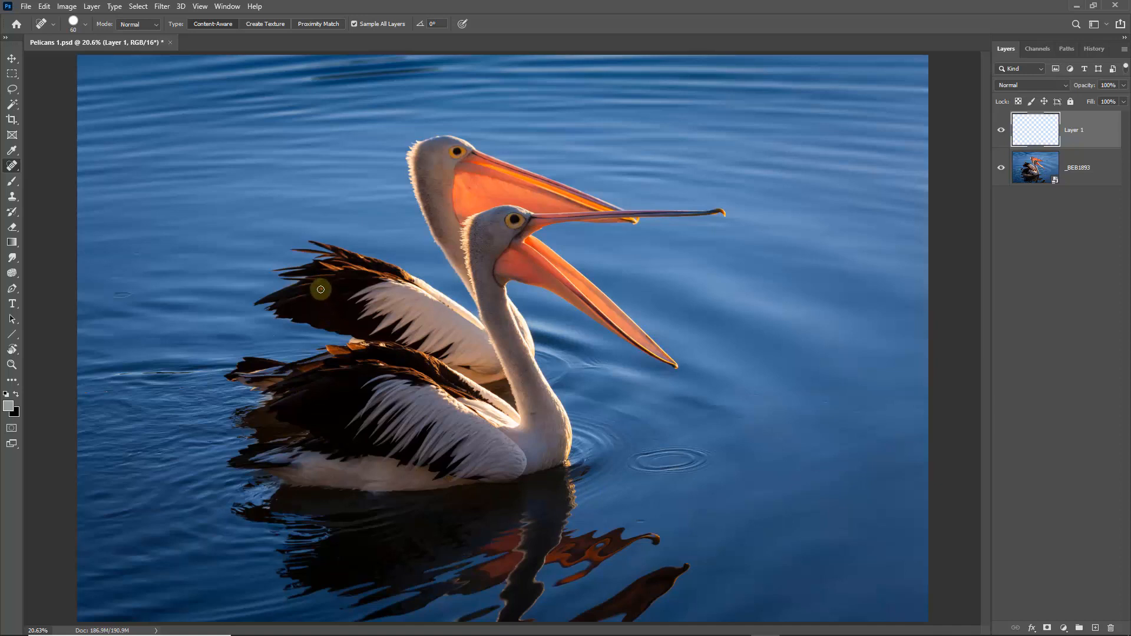
Heal the small spots on the wing and tail feathers of both pelicans on the new layer
left_click(378, 311)
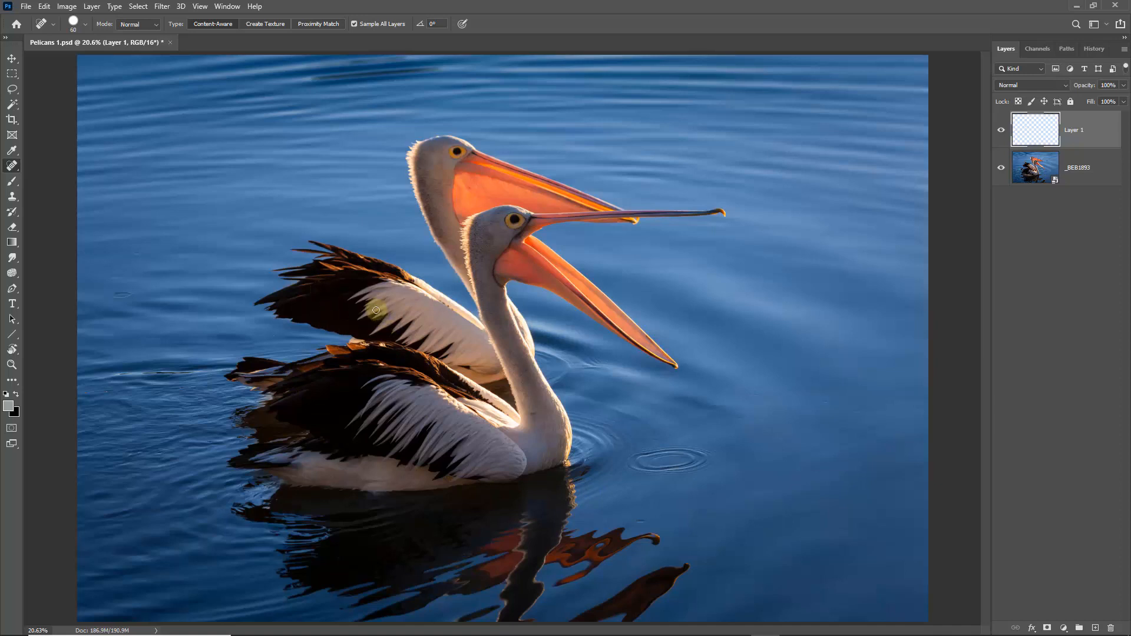
left_click(384, 361)
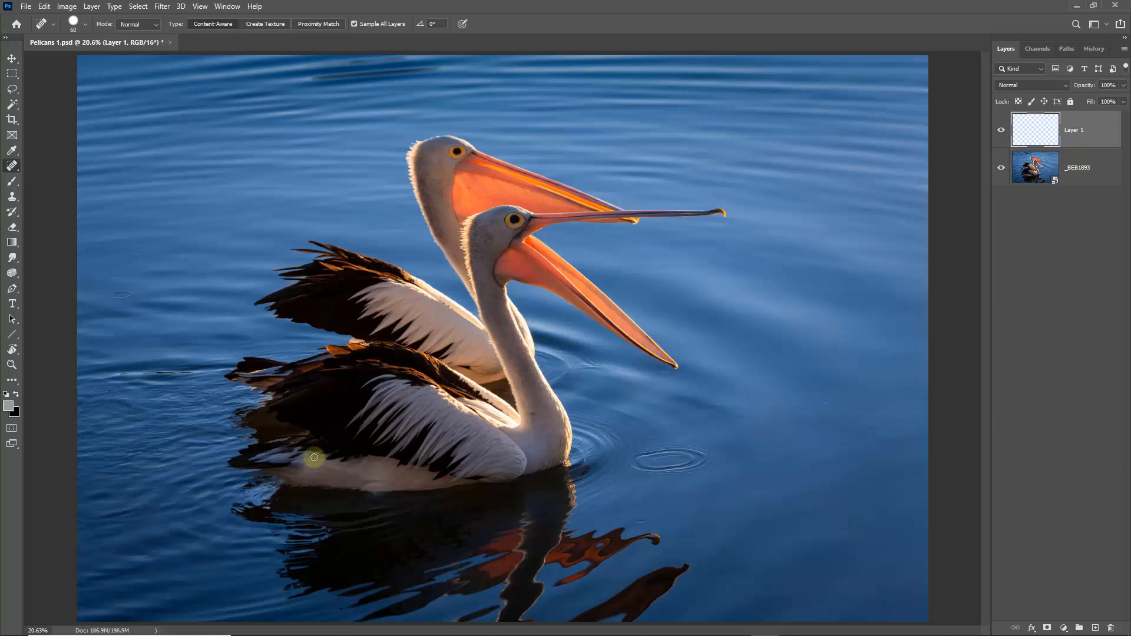
left_click(291, 391)
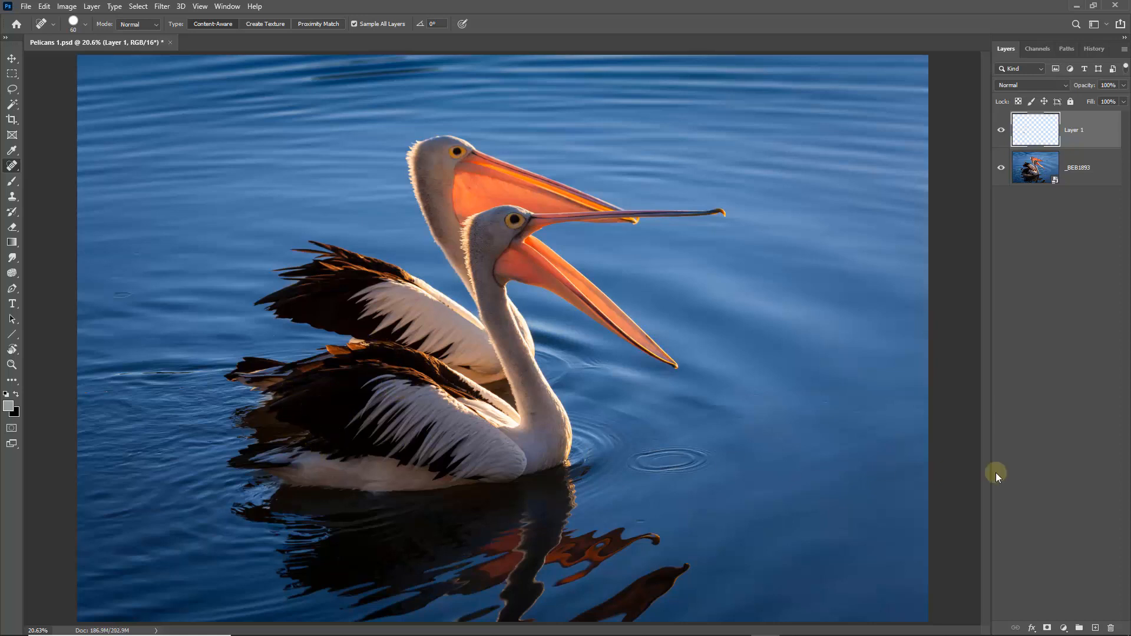